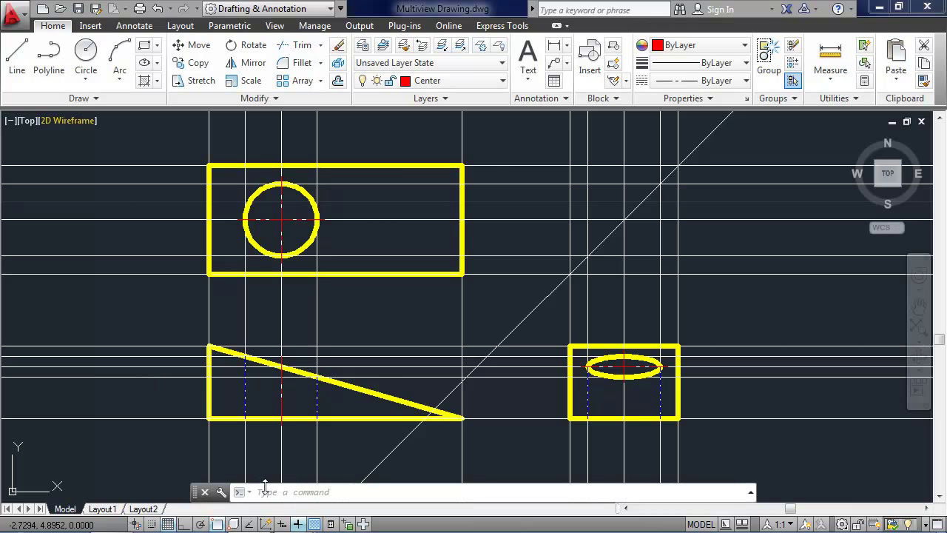
# Step: Set the STARTUP system variable to 1
pyautogui.click(290, 496)
pyautogui.write('sta')
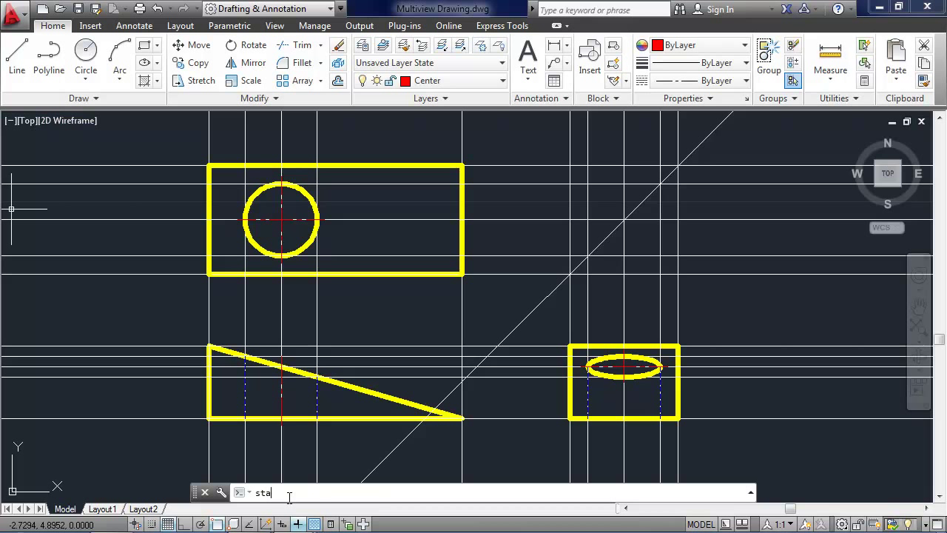
pyautogui.write('rtup')
pyautogui.press('Return')
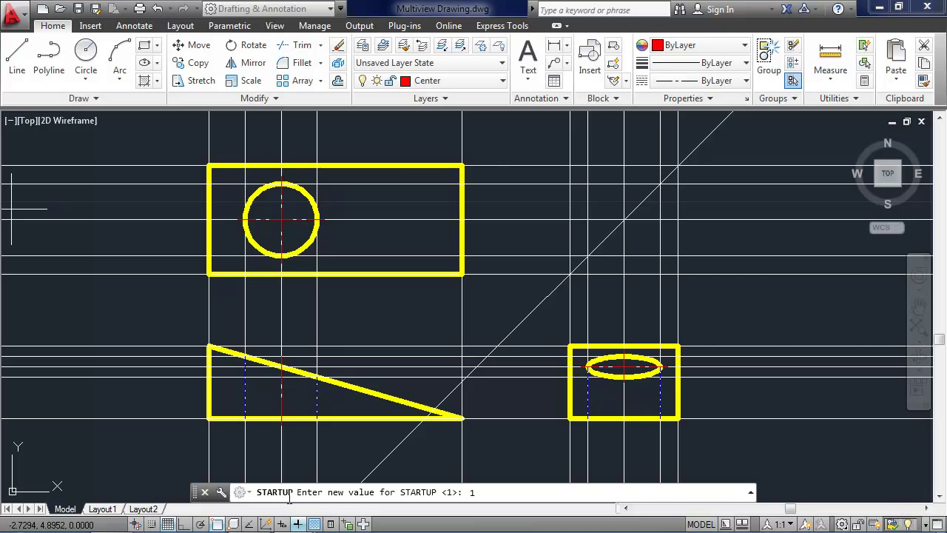
pyautogui.press('Return')
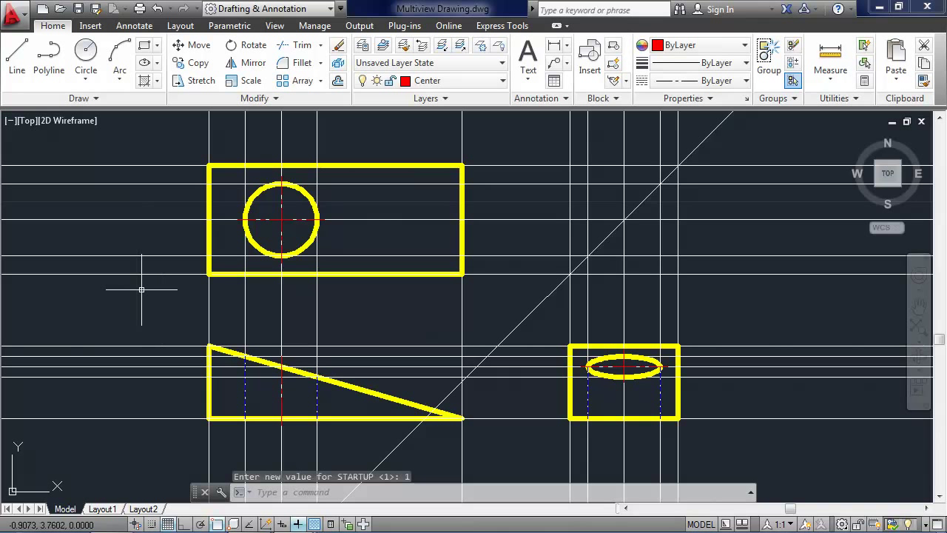
# Step: Create a new drawing using the Quick Setup wizard
pyautogui.click(42, 12)
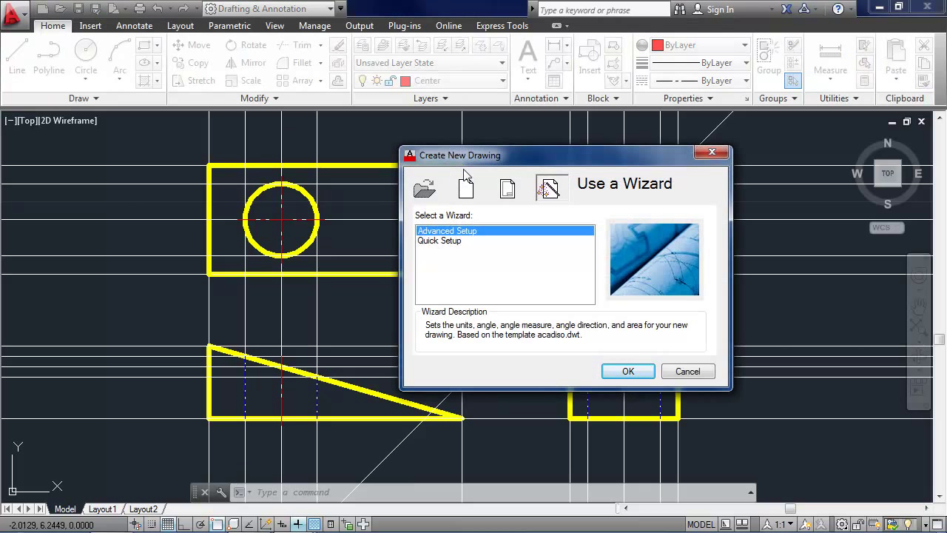
pyautogui.click(506, 190)
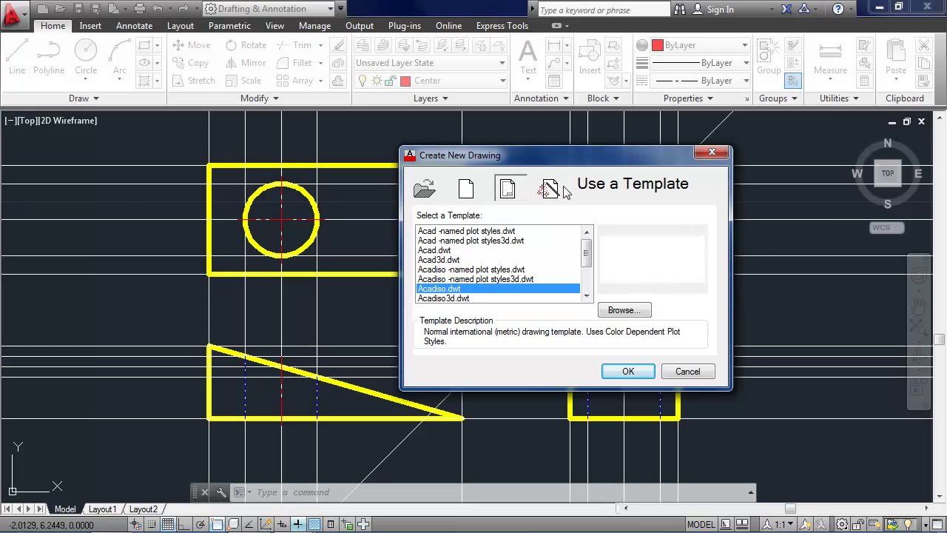
pyautogui.click(547, 189)
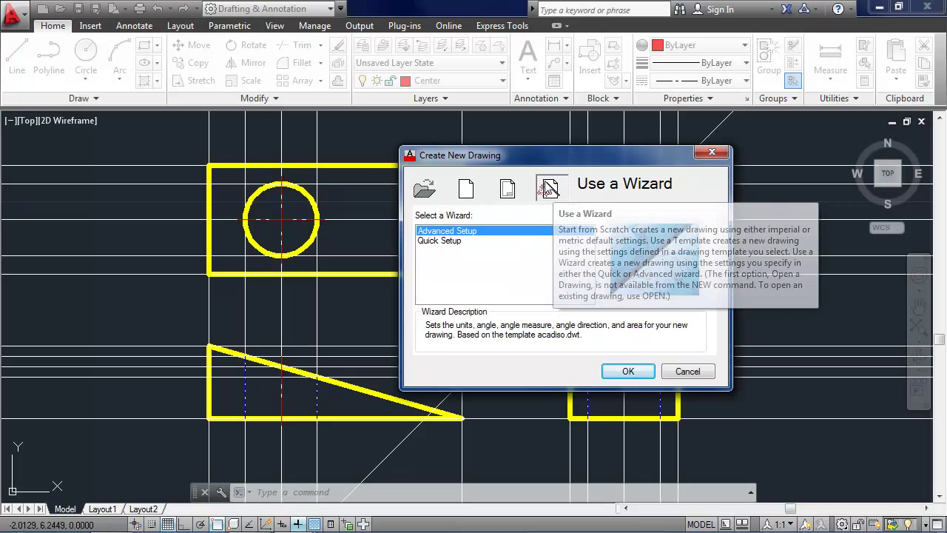
pyautogui.click(447, 242)
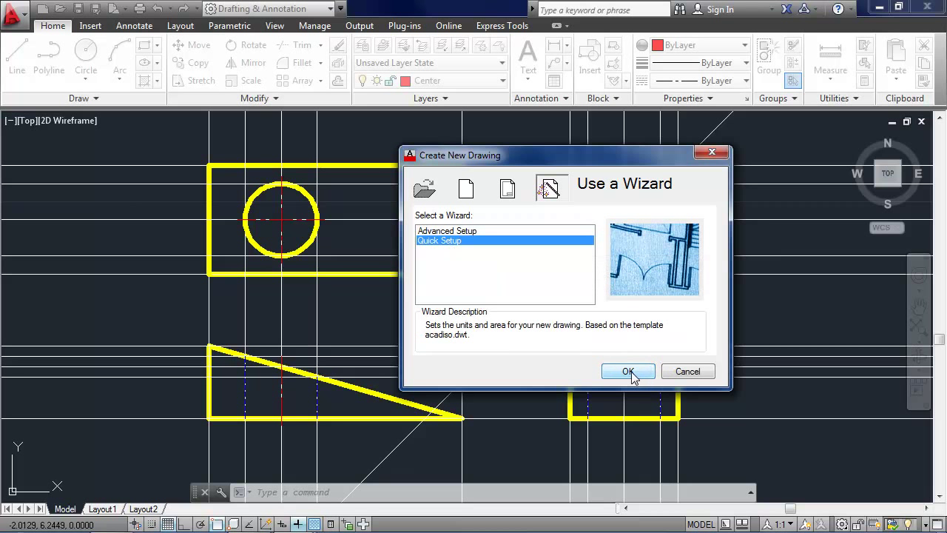
pyautogui.click(629, 372)
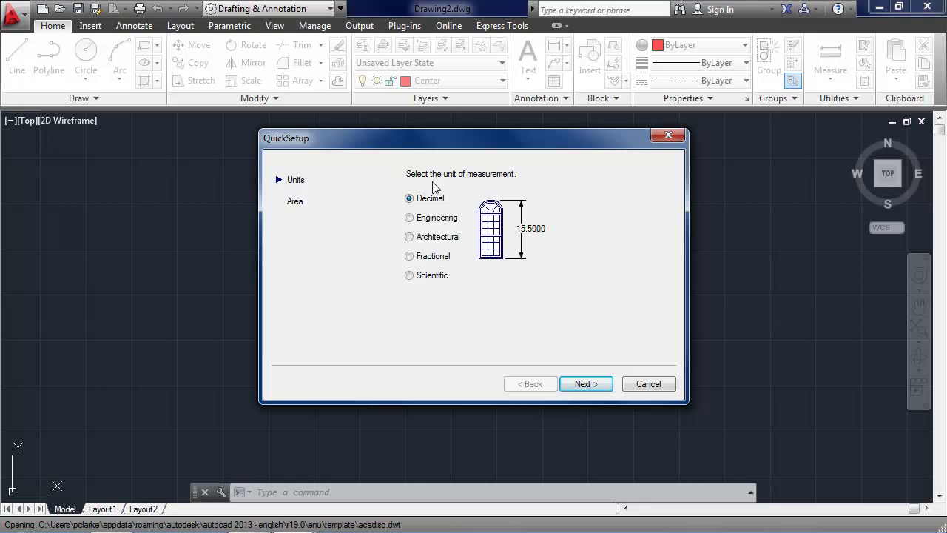
# Step: Complete the Quick Setup with decimal units and a drawing area 11 wide by 8.5 long
pyautogui.click(593, 385)
pyautogui.write('11')
pyautogui.press('Tab')
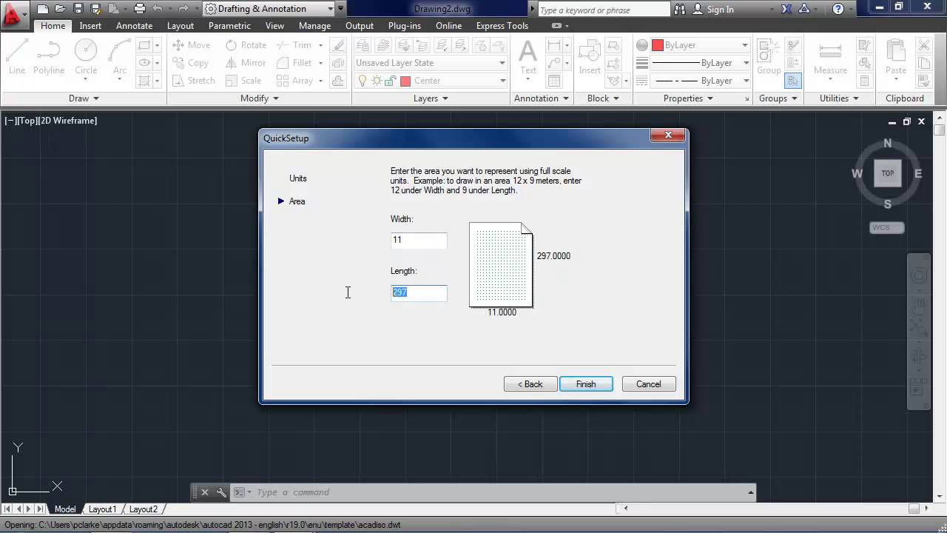
pyautogui.write('8.5')
pyautogui.click(591, 384)
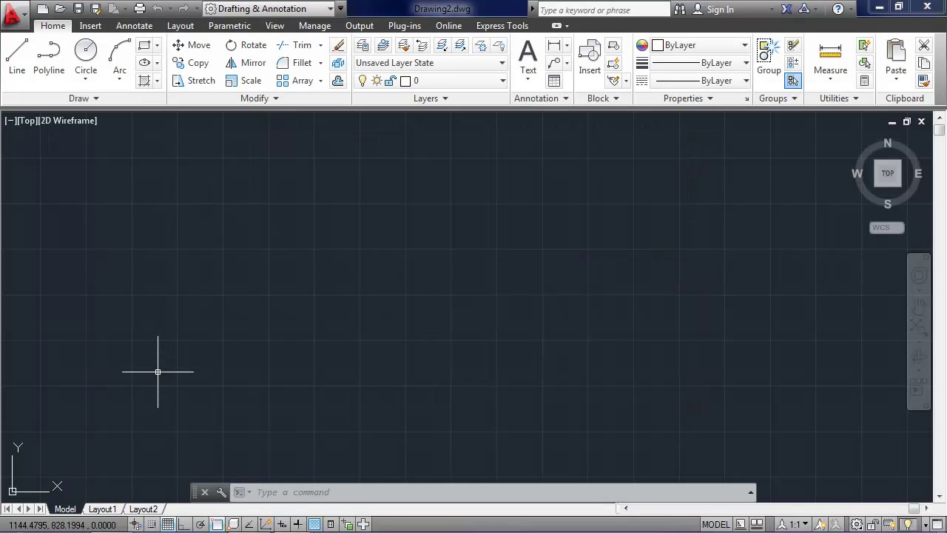
# Step: Configure the drafting settings with 0.25 snap spacing and grid spacing of 1 in both X and Y
pyautogui.rightClick(154, 525)
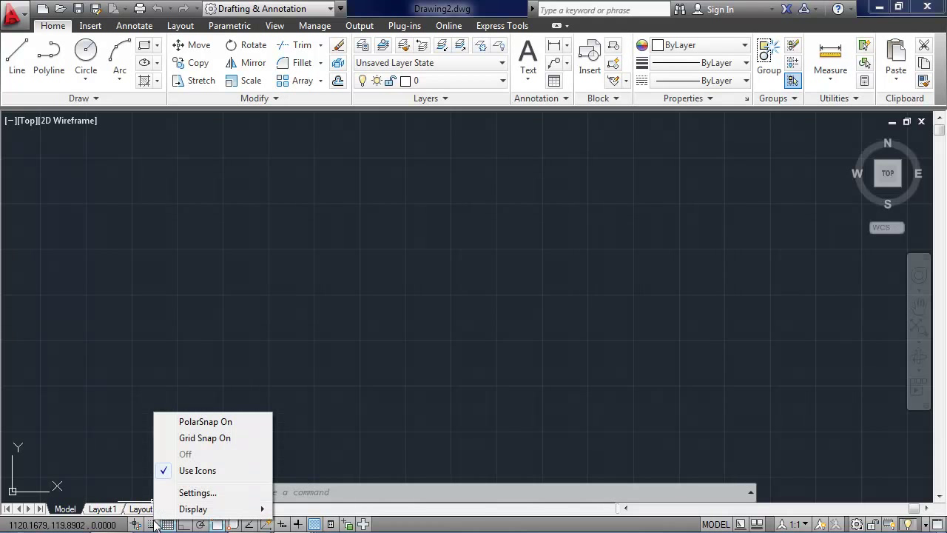
pyautogui.click(207, 499)
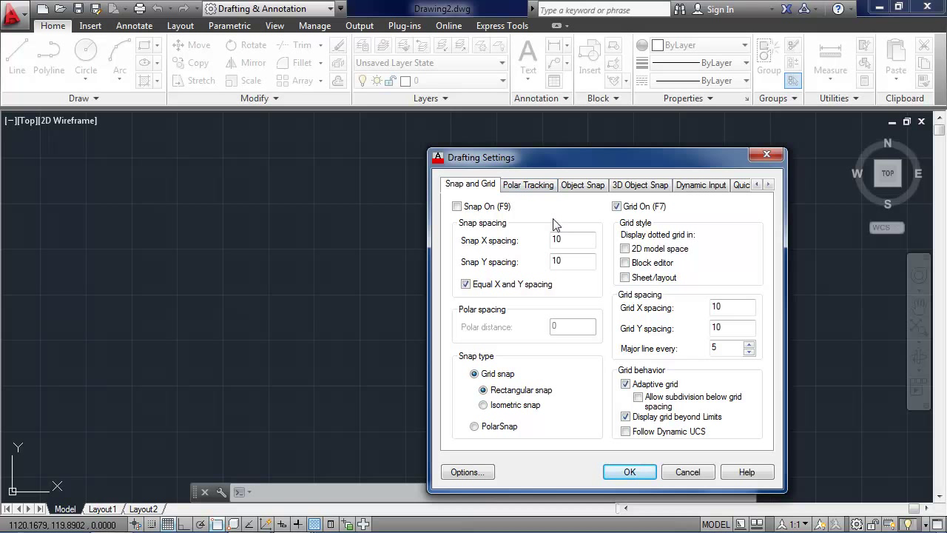
pyautogui.moveTo(580, 239); pyautogui.dragTo(522, 244)
pyautogui.write('.25')
pyautogui.press('Tab')
pyautogui.moveTo(740, 307); pyautogui.dragTo(689, 307)
pyautogui.write('1')
pyautogui.press('Tab')
pyautogui.write('1')
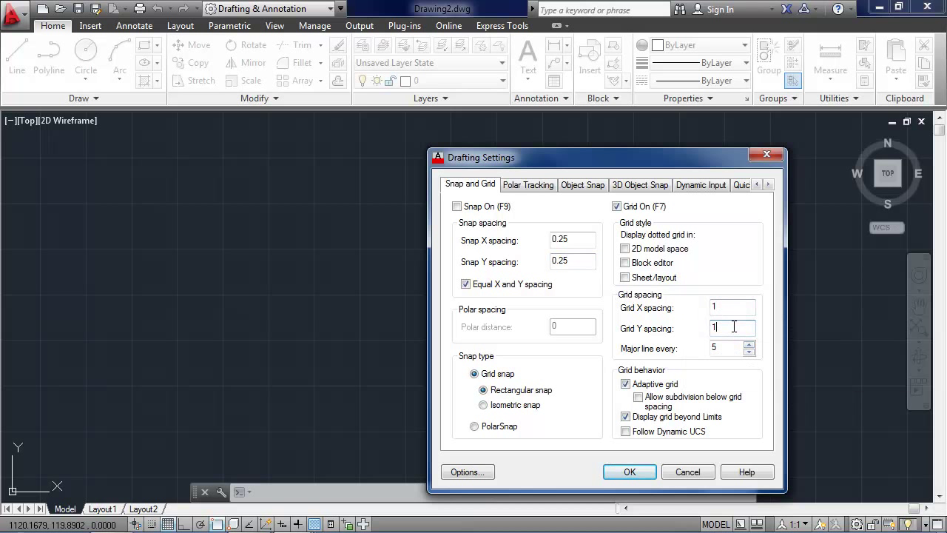
pyautogui.click(626, 472)
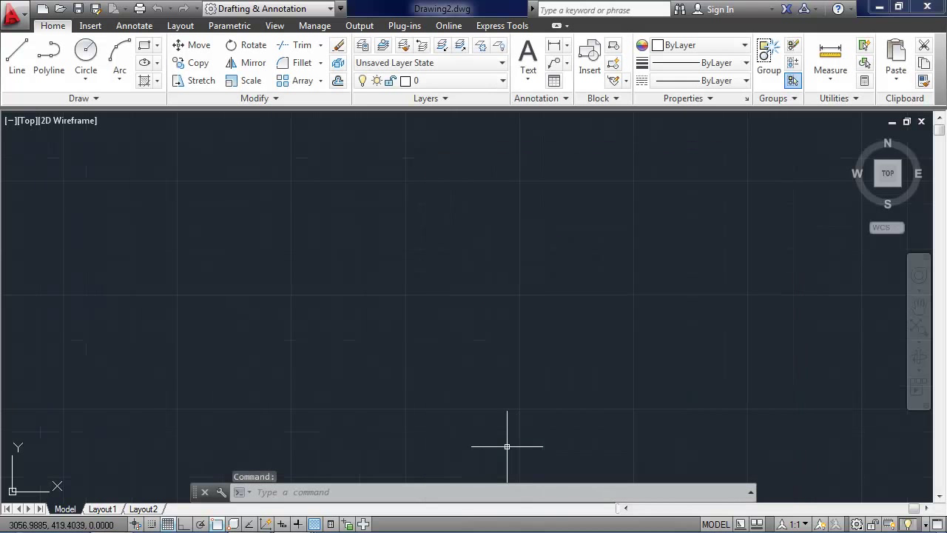
# Step: Turn grid snap on and object snap off
pyautogui.click(151, 524)
pyautogui.click(216, 524)
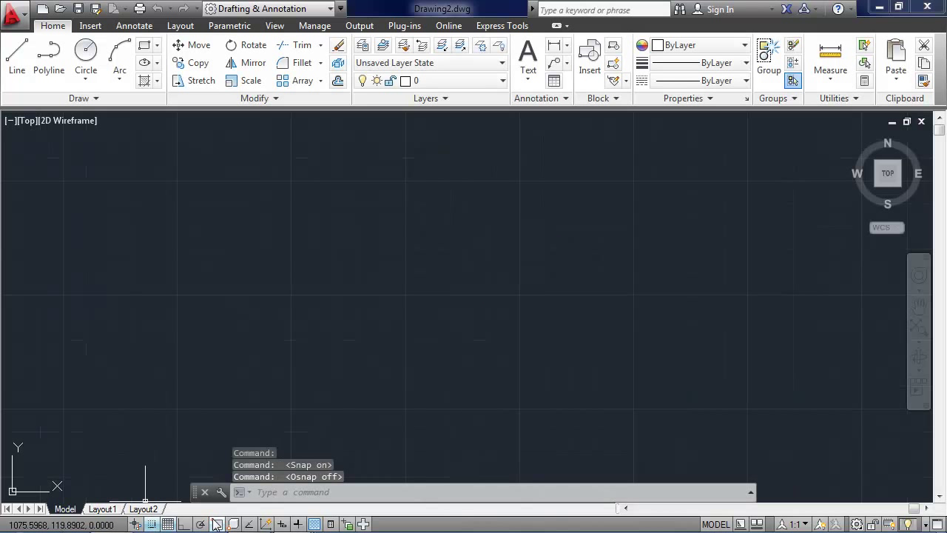
pyautogui.click(314, 524)
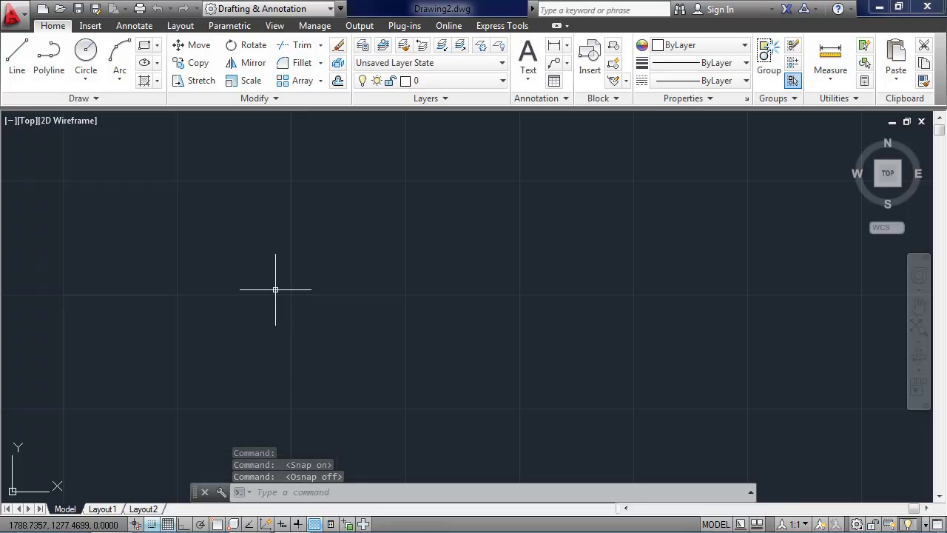
# Step: Draw the wedge's front view as a closed triangle of lines through points 0,2, 4,2 and 0,3
pyautogui.write('z')
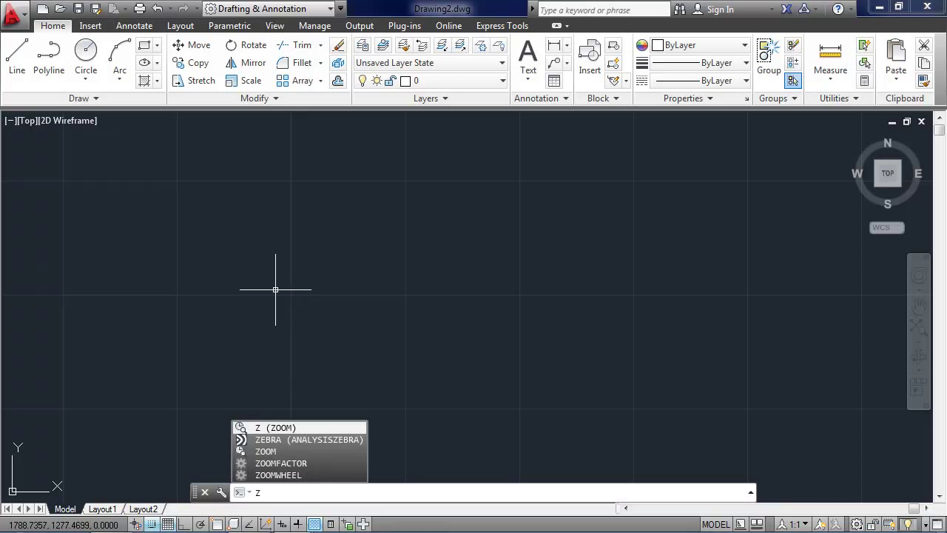
pyautogui.press('Return')
pyautogui.press('Return')
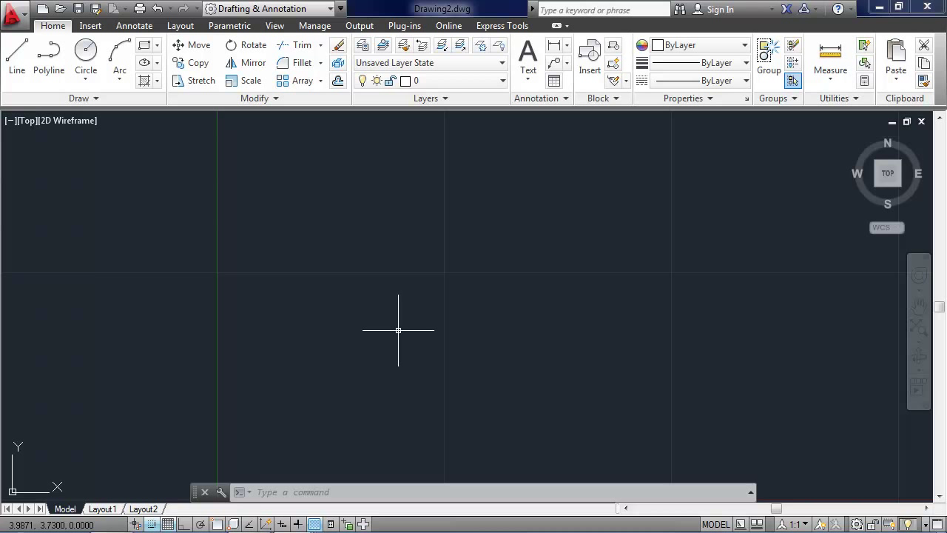
pyautogui.click(17, 64)
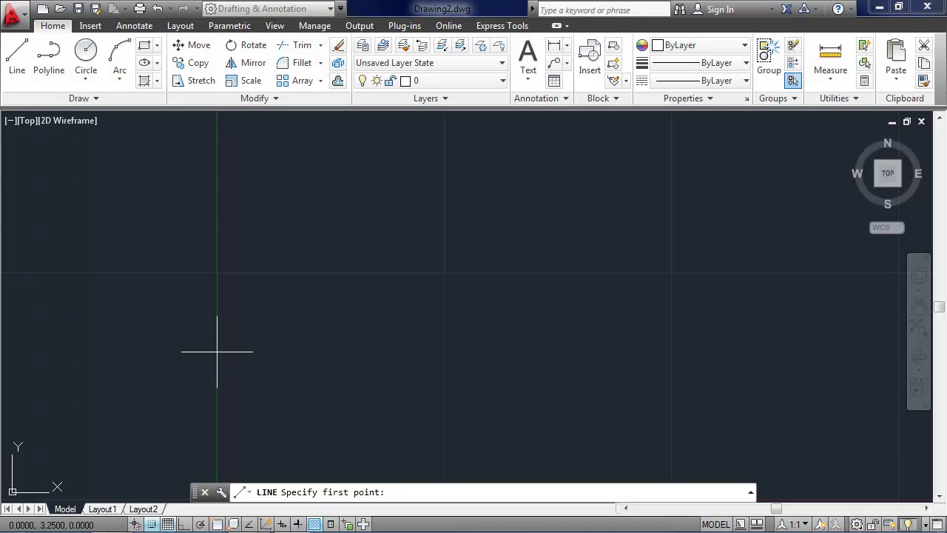
pyautogui.click(217, 408)
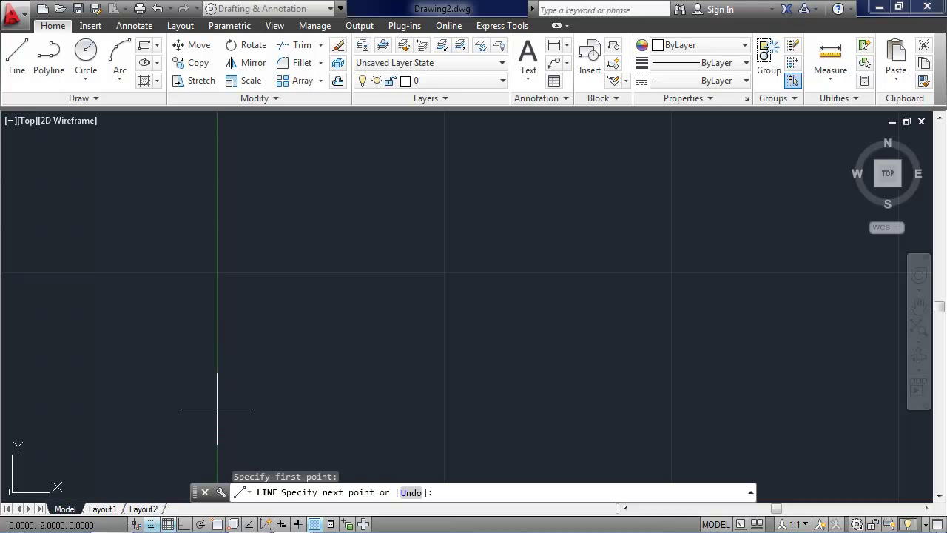
pyautogui.click(399, 408)
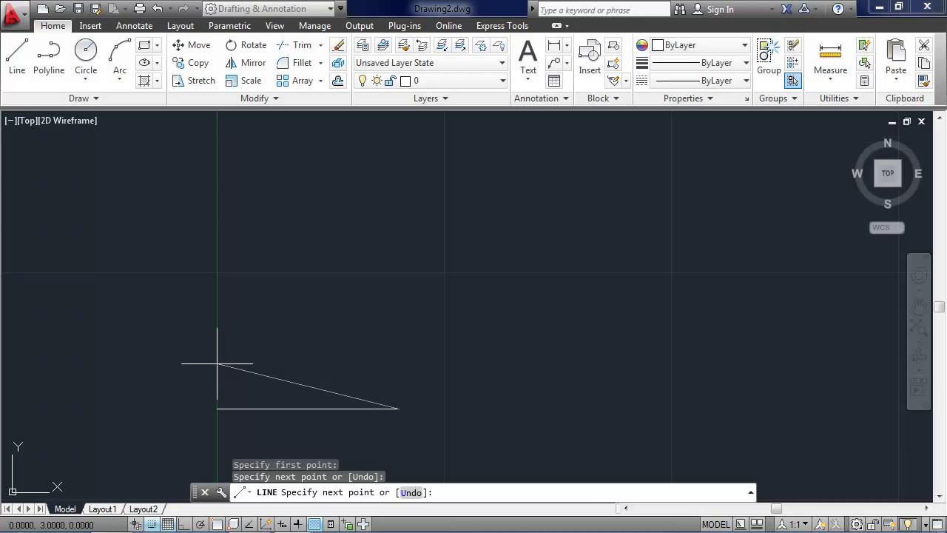
pyautogui.click(216, 363)
pyautogui.click(217, 409)
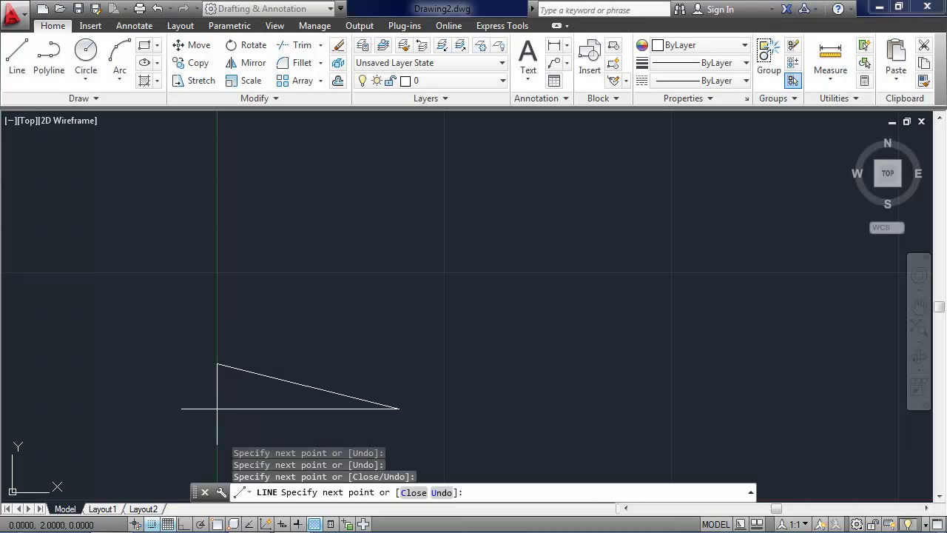
pyautogui.press('Return')
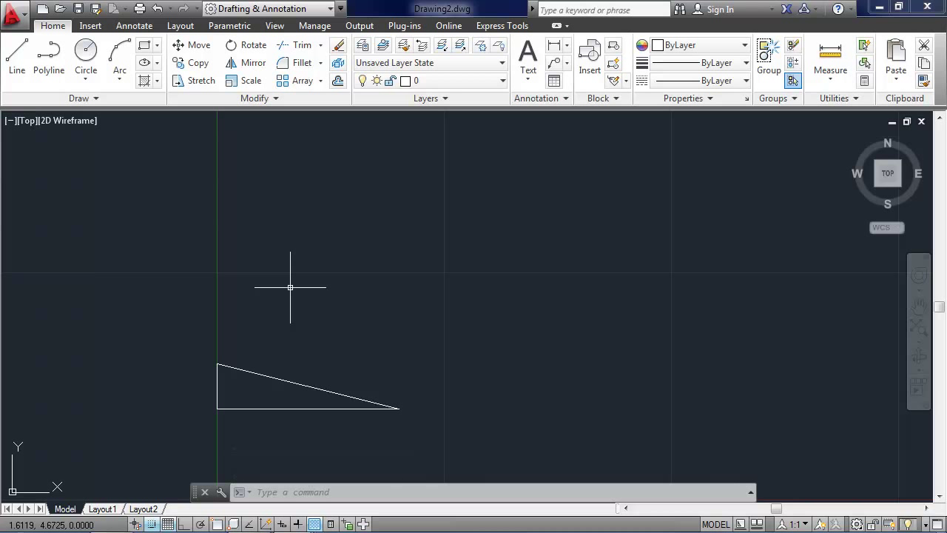
# Step: Add vertical construction lines through the triangle's left edge at X 0 and right corner at X 4
pyautogui.write('xli')
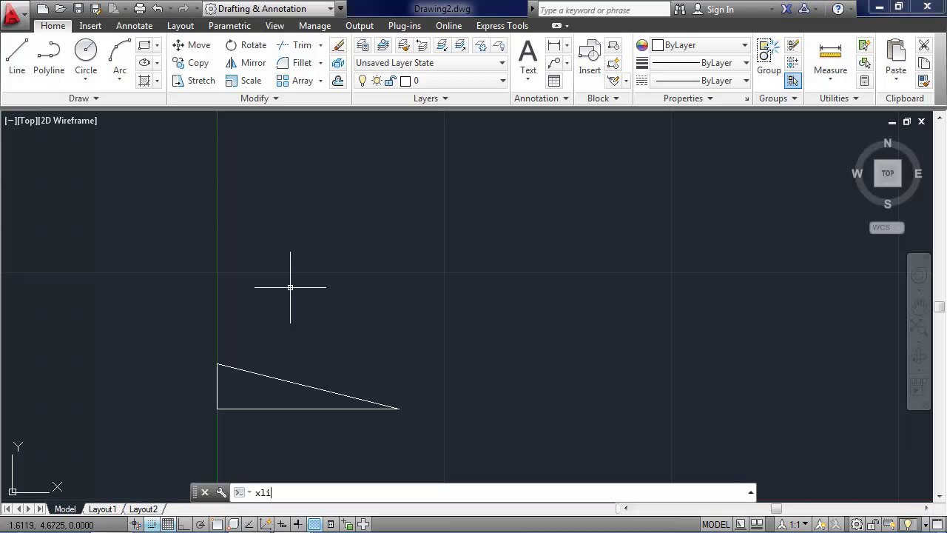
pyautogui.write('ne')
pyautogui.press('Return')
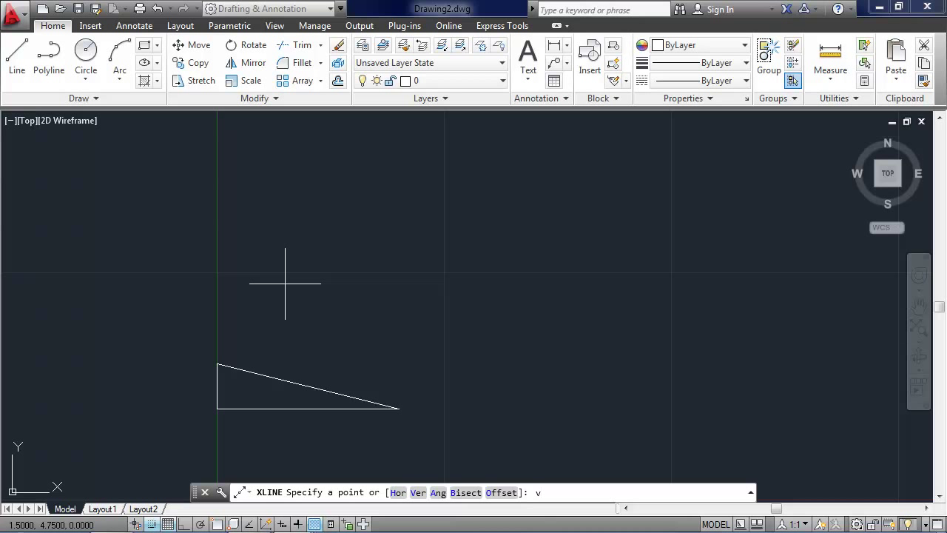
pyautogui.write('v')
pyautogui.press('Return')
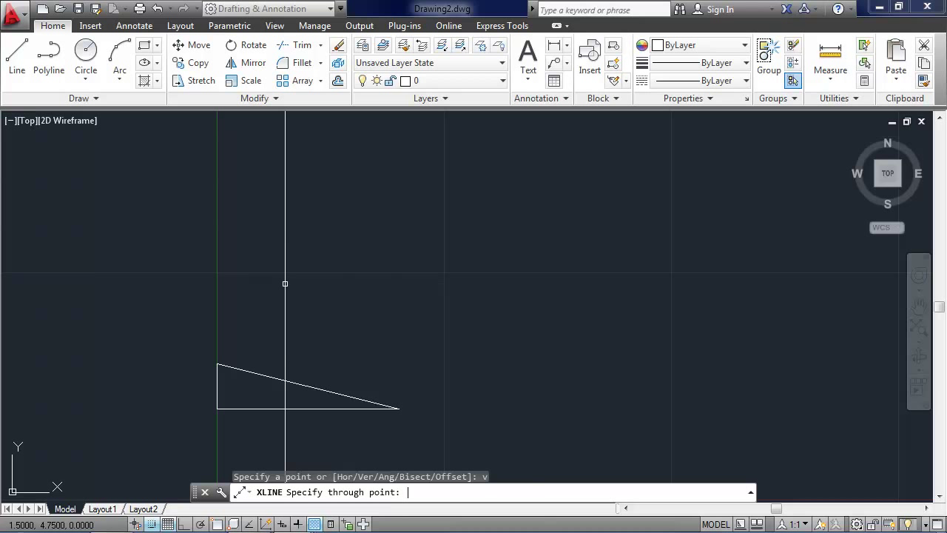
pyautogui.click(217, 306)
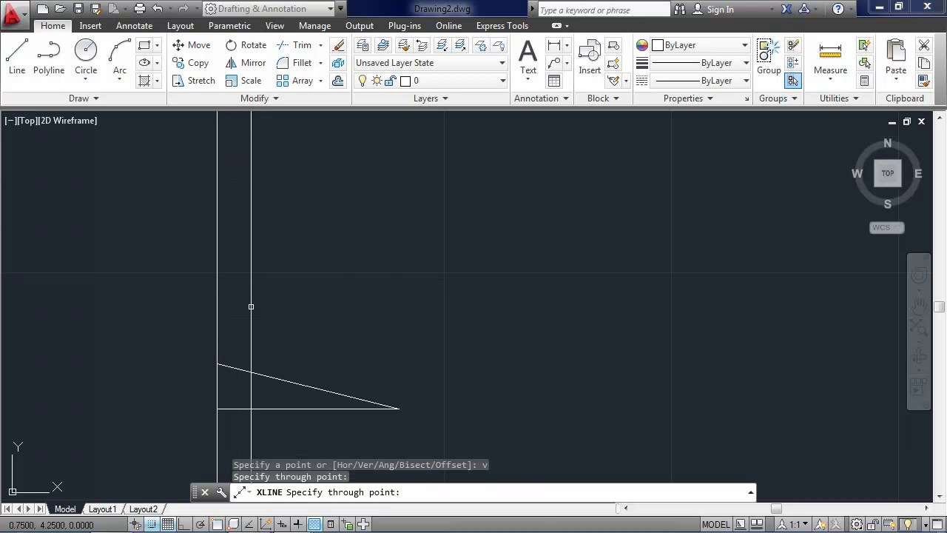
pyautogui.click(399, 306)
pyautogui.press('Return')
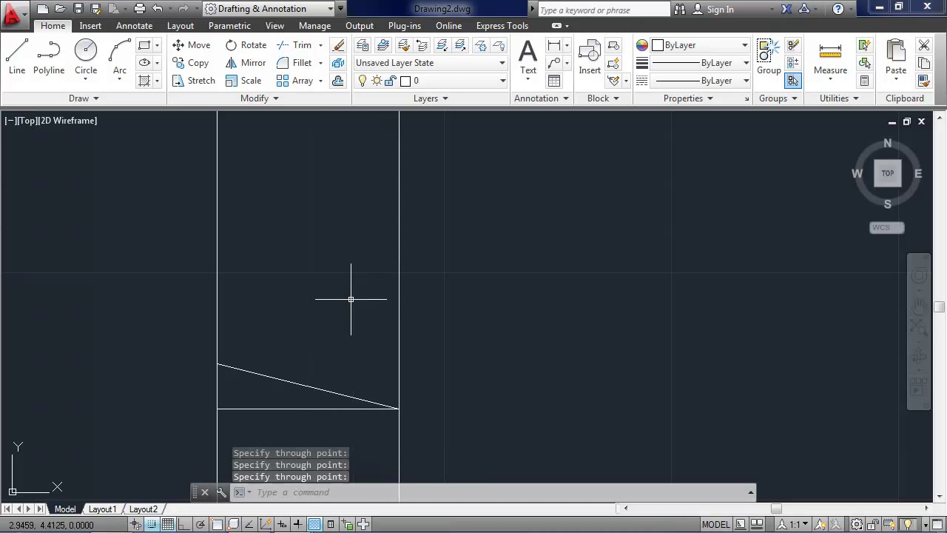
# Step: Draw the top view as a 4 by 1.5 rectangle of lines between the construction lines, starting at 0,5
pyautogui.click(17, 56)
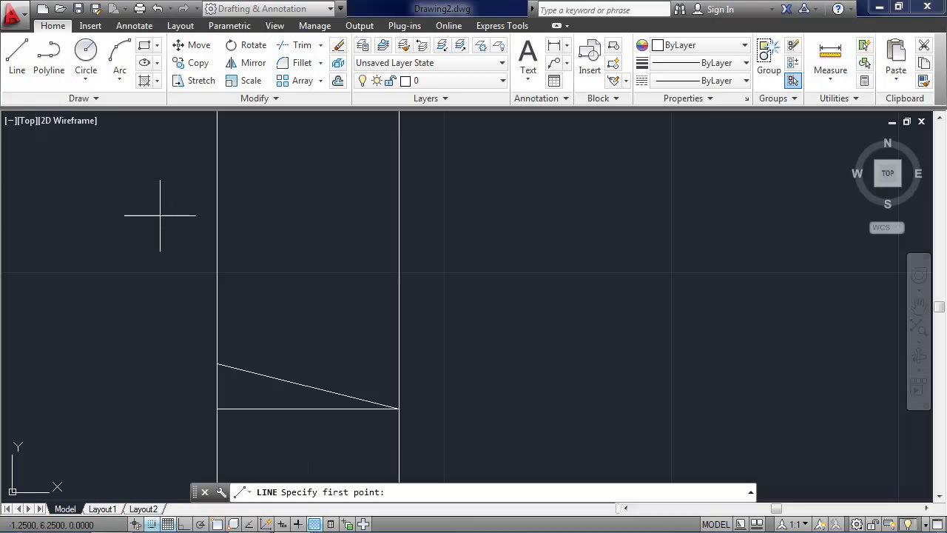
pyautogui.click(217, 272)
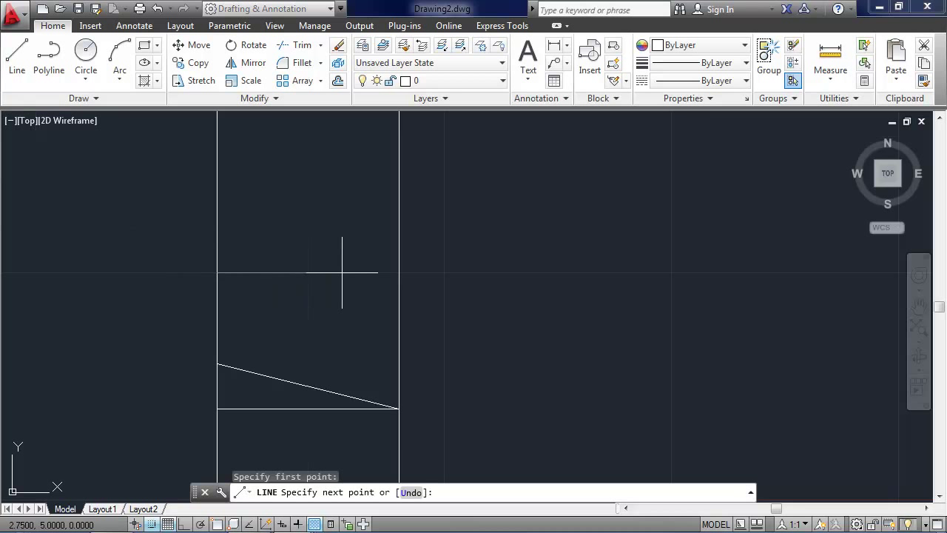
pyautogui.click(399, 272)
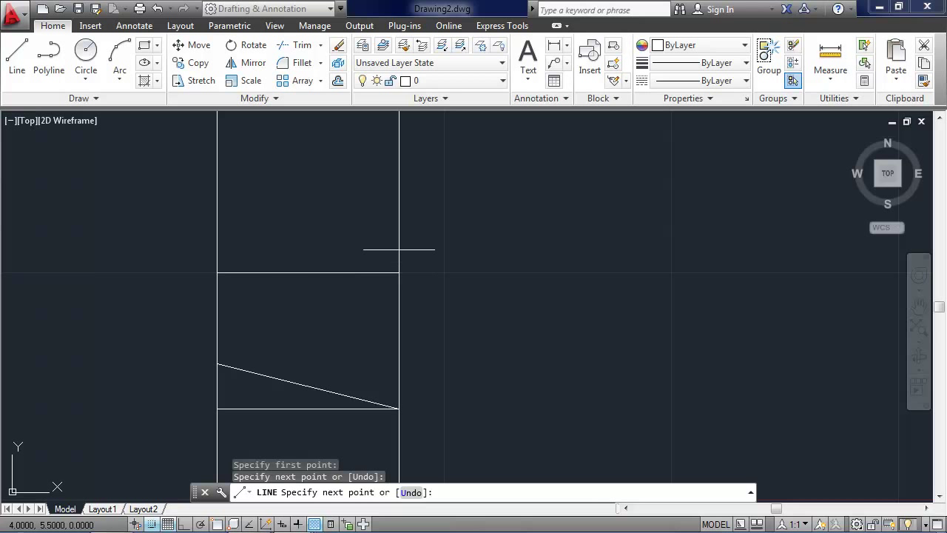
pyautogui.click(400, 205)
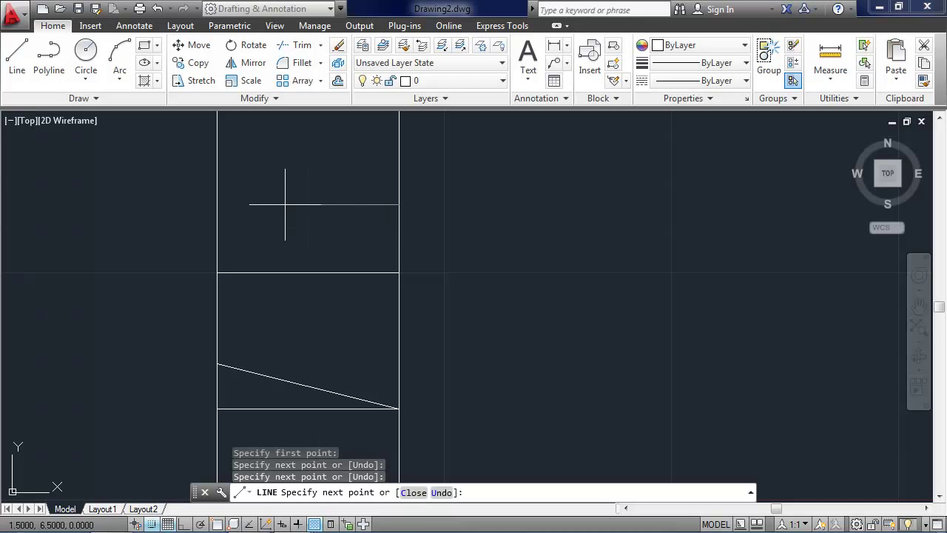
pyautogui.click(217, 272)
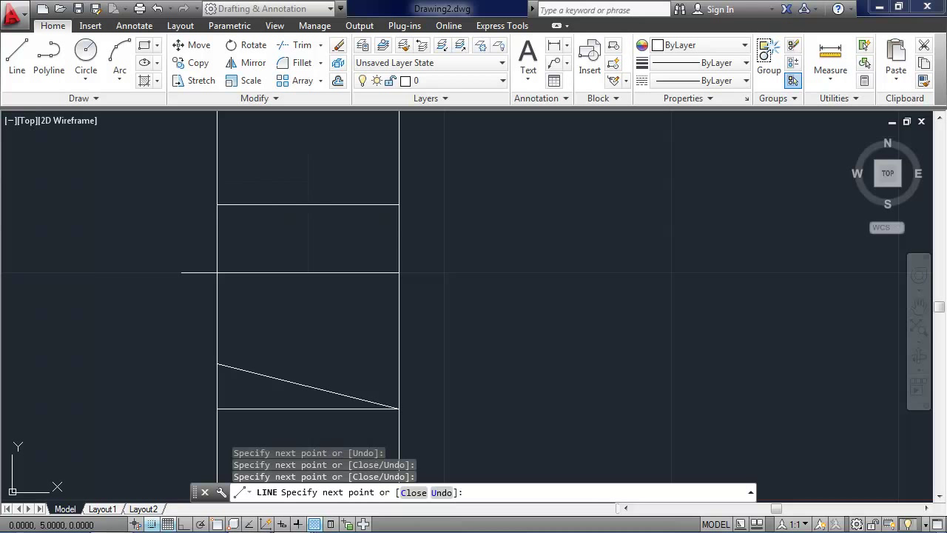
pyautogui.press('Return')
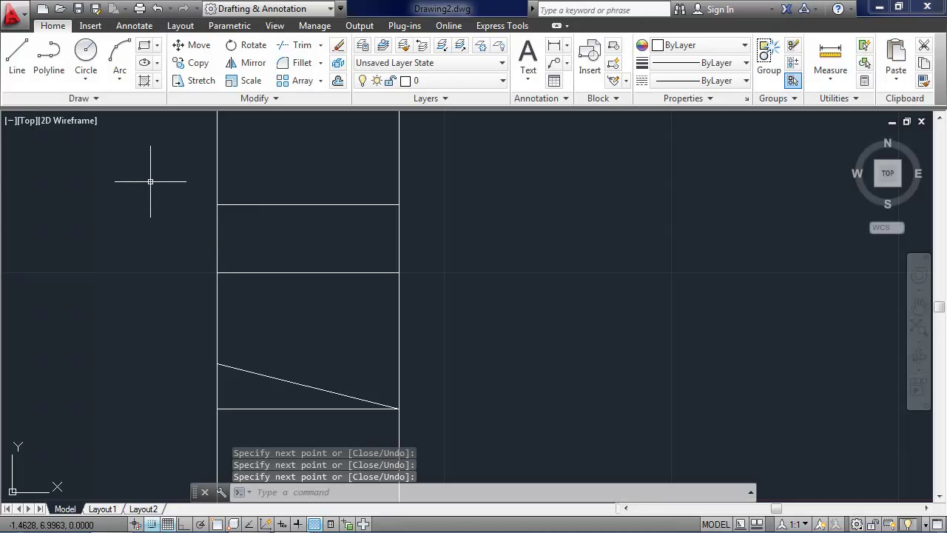
# Step: Draw a circle of diameter 1 centred at 1,5.75 in the top view
pyautogui.click(86, 51)
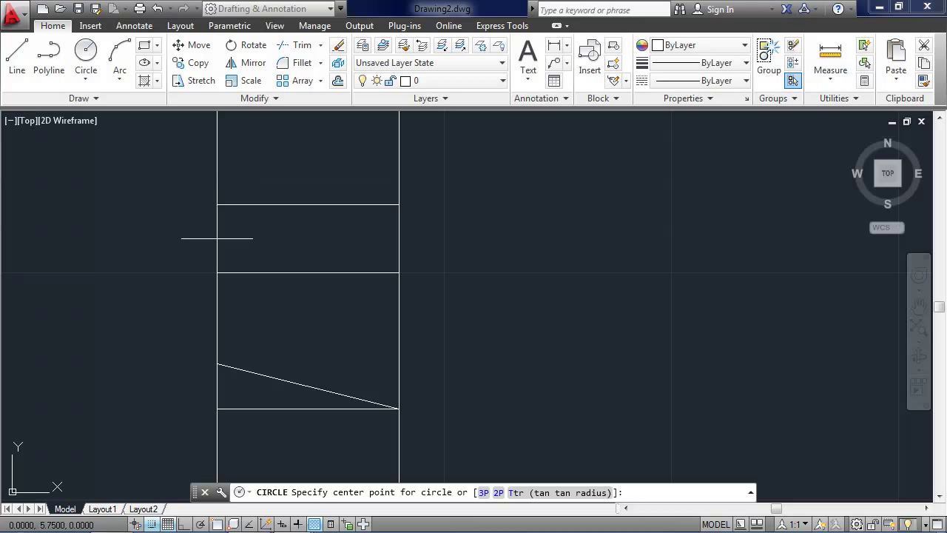
pyautogui.click(263, 238)
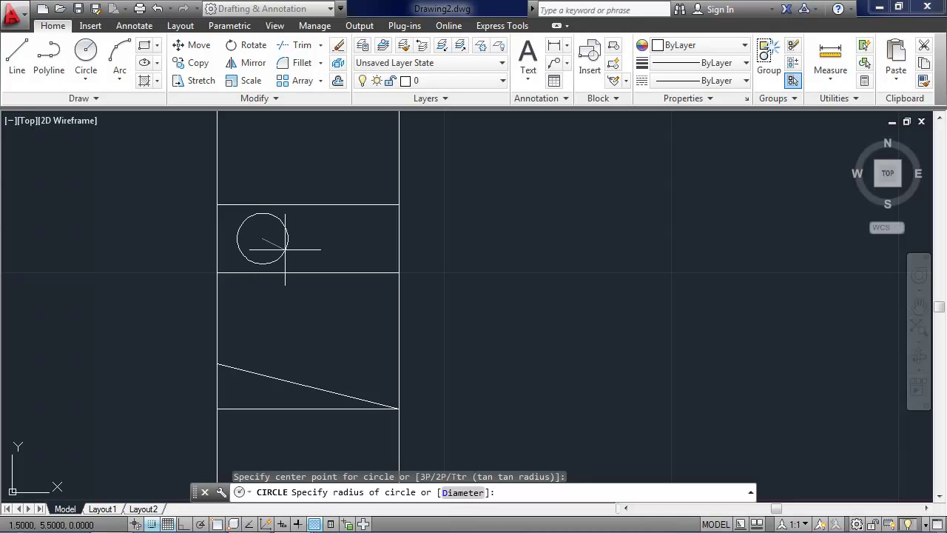
pyautogui.press('Return')
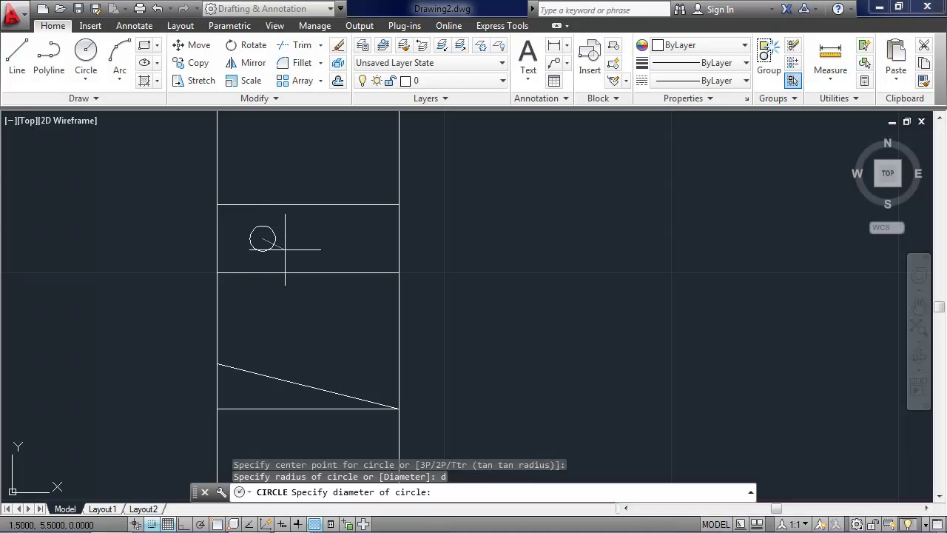
pyautogui.press('Return')
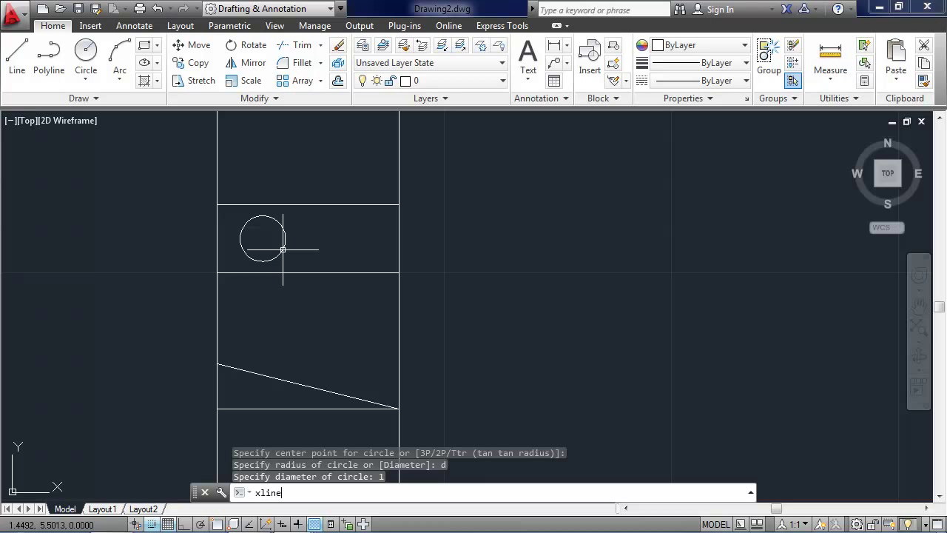
# Step: Add vertical construction lines through the circle's left edge at X 0.5, right edge at X 1.5 and centre at X 1
pyautogui.write('xline')
pyautogui.press('Return')
pyautogui.press('Return')
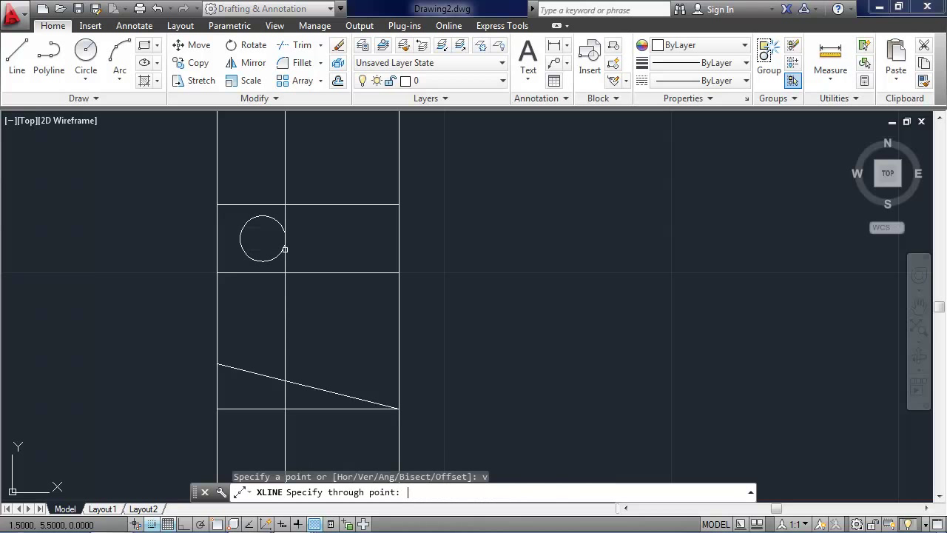
pyautogui.click(240, 238)
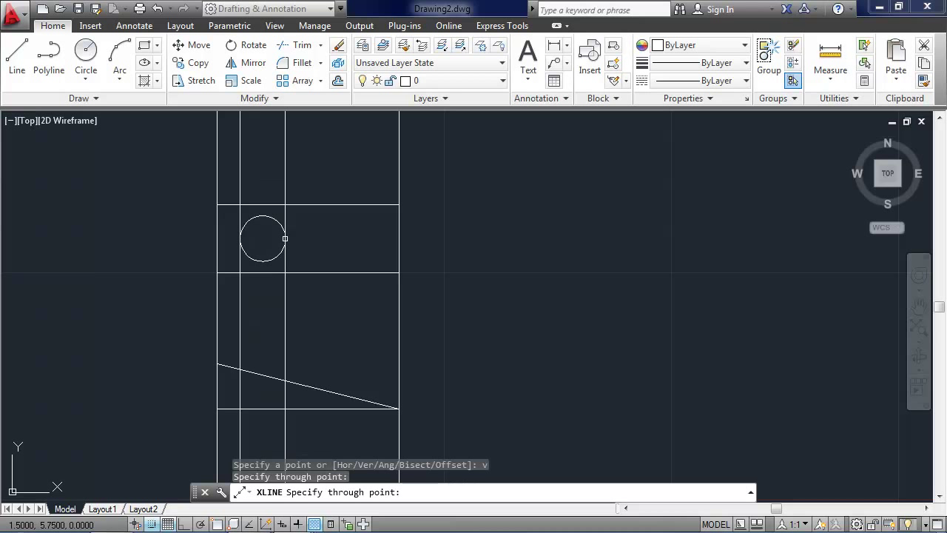
pyautogui.click(285, 238)
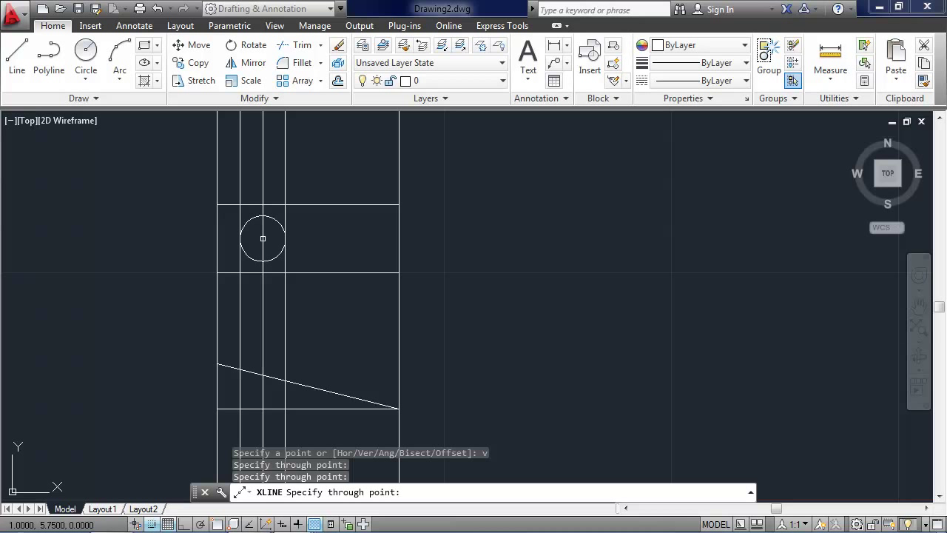
pyautogui.click(263, 238)
pyautogui.press('Return')
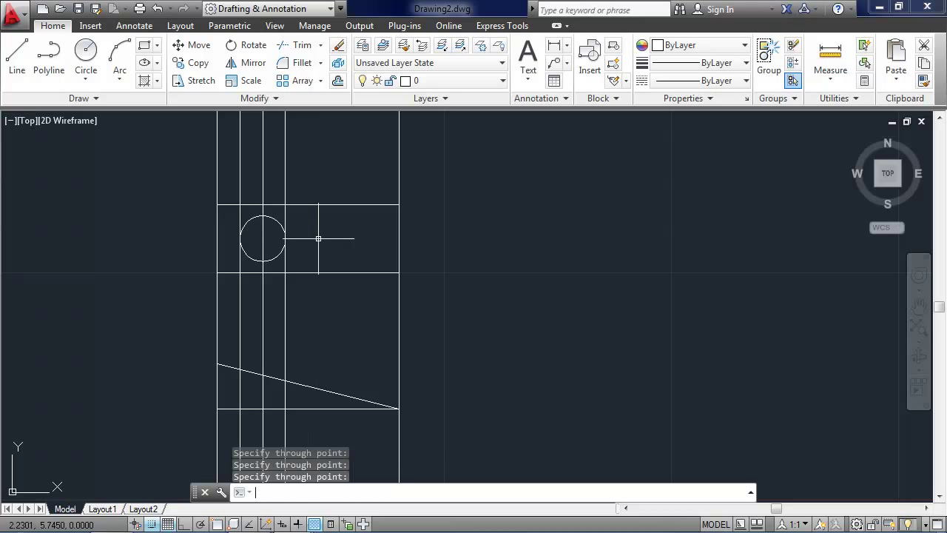
# Step: Switch from grid snap to object snap and draw the hole's vertical edges in the front view, from base to slope at X 0.5 and 1.5
pyautogui.click(18, 66)
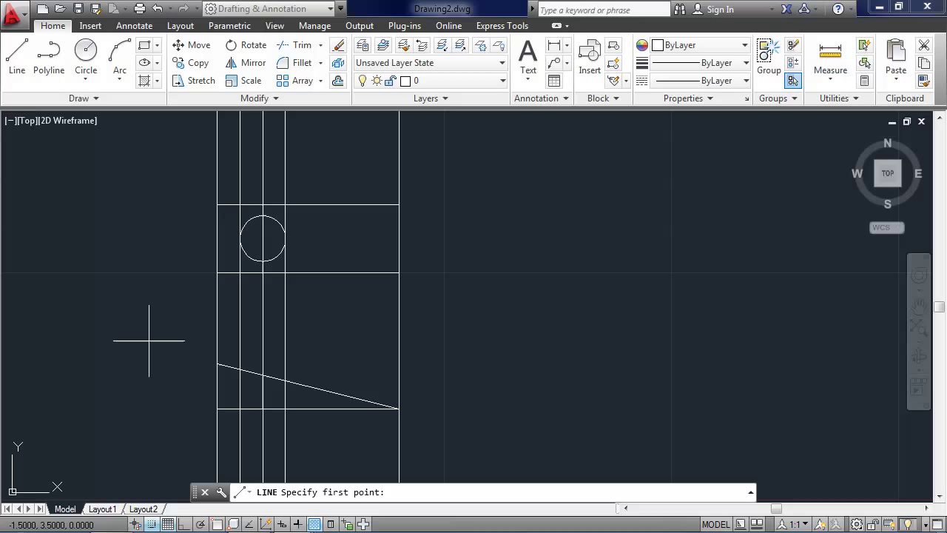
pyautogui.click(156, 523)
pyautogui.click(217, 524)
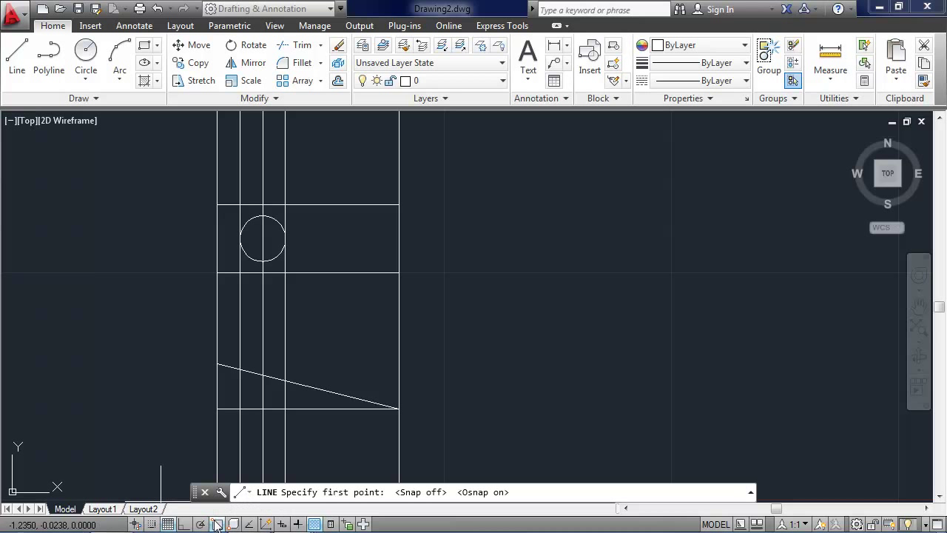
pyautogui.click(240, 408)
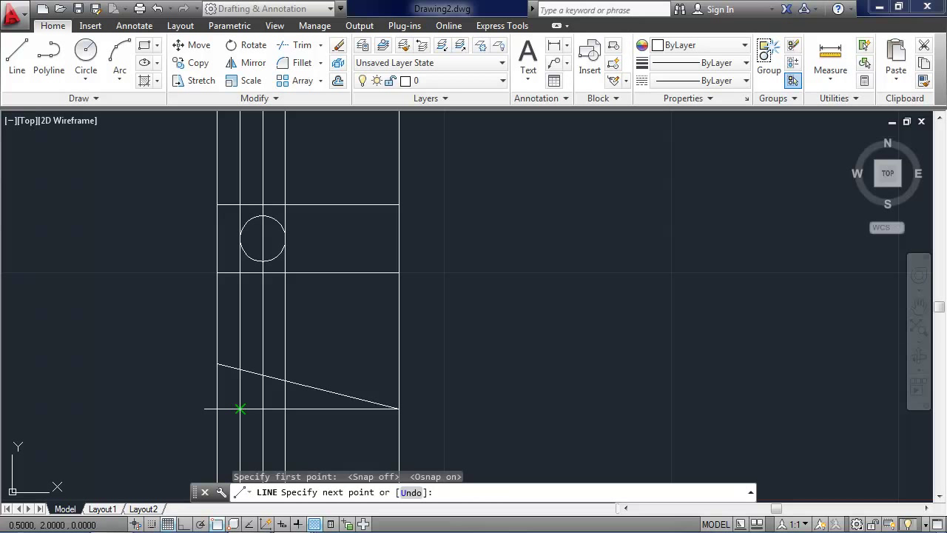
pyautogui.click(240, 369)
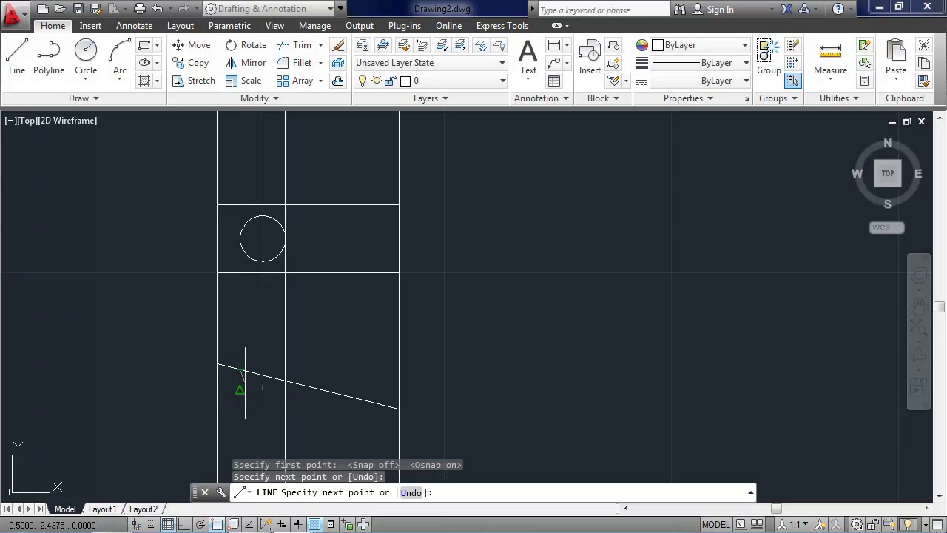
pyautogui.press('Return')
pyautogui.press('Return')
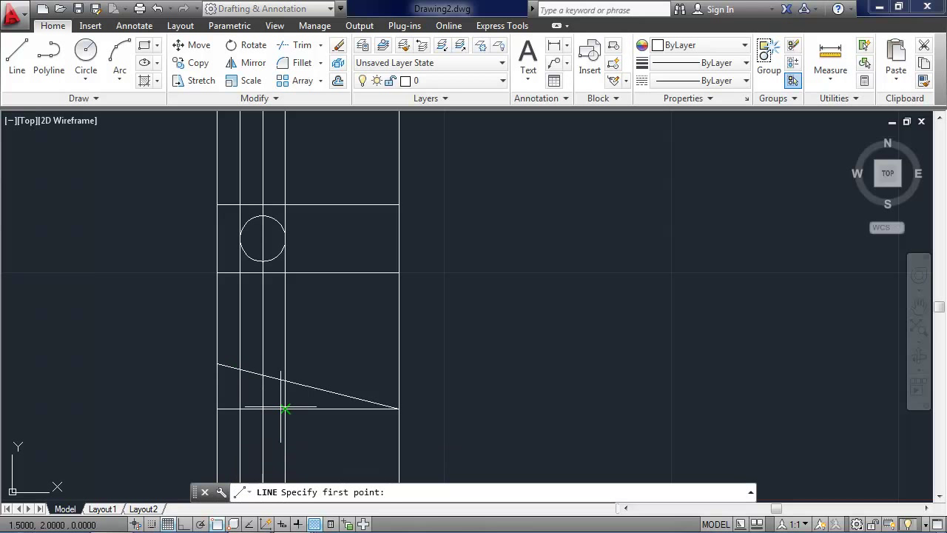
pyautogui.click(284, 408)
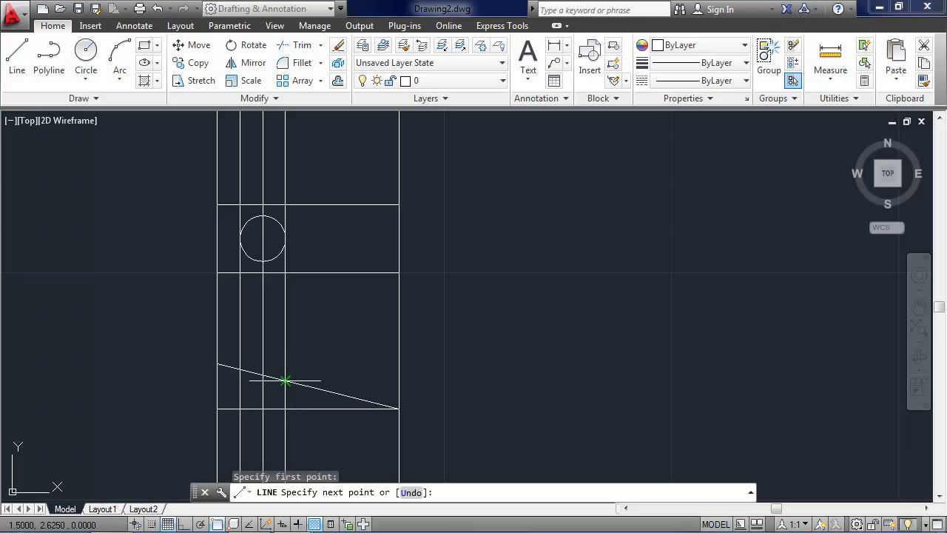
pyautogui.click(285, 381)
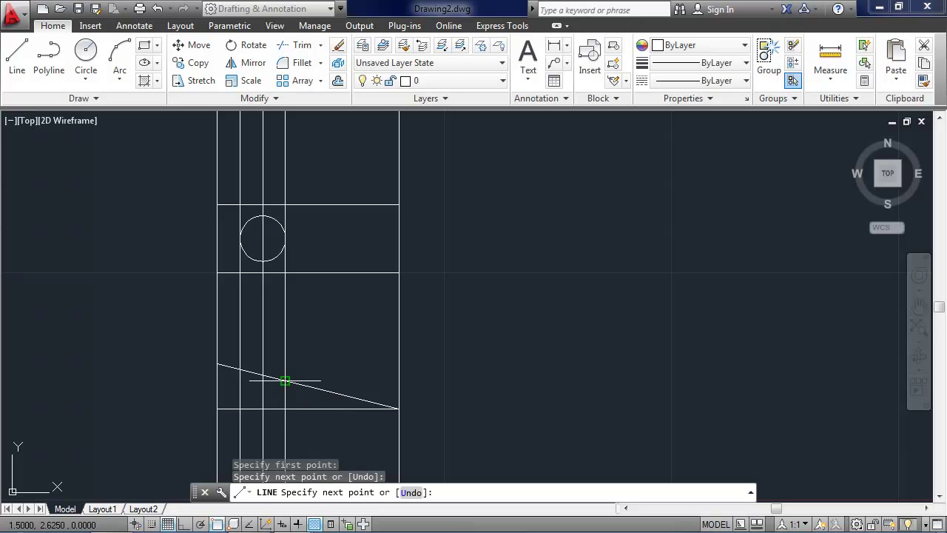
pyautogui.press('Return')
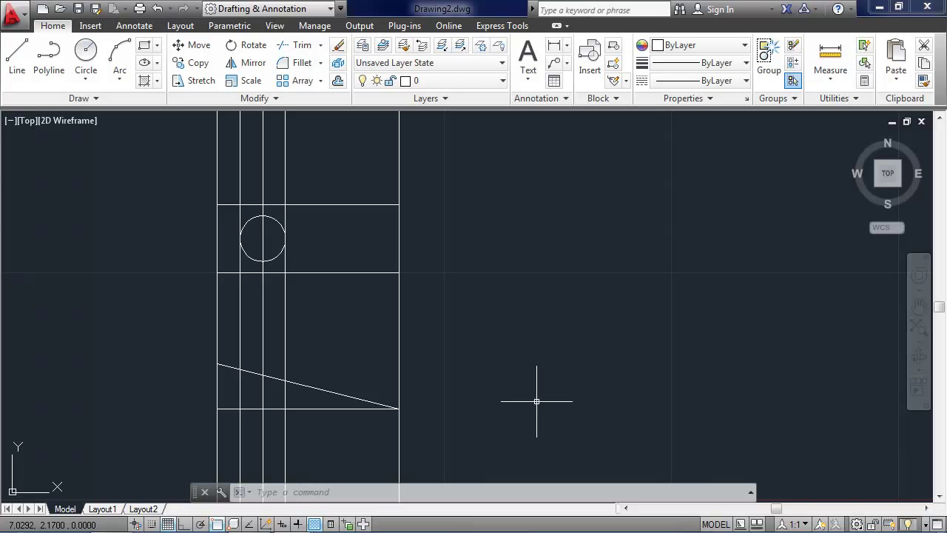
# Step: Add a construction line at 45 degrees through point 6,5, with grid snap on and object snap off
pyautogui.write('xl')
pyautogui.press('Return')
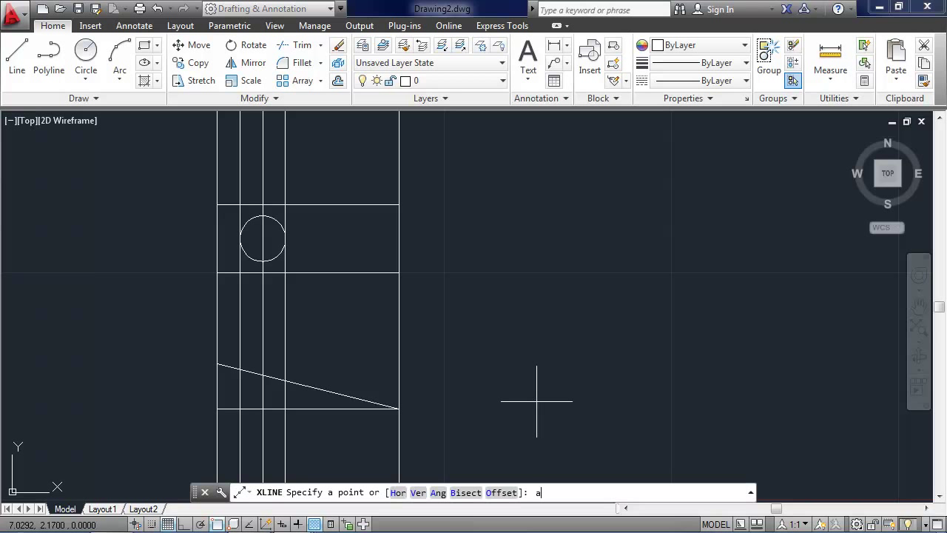
pyautogui.press('Return')
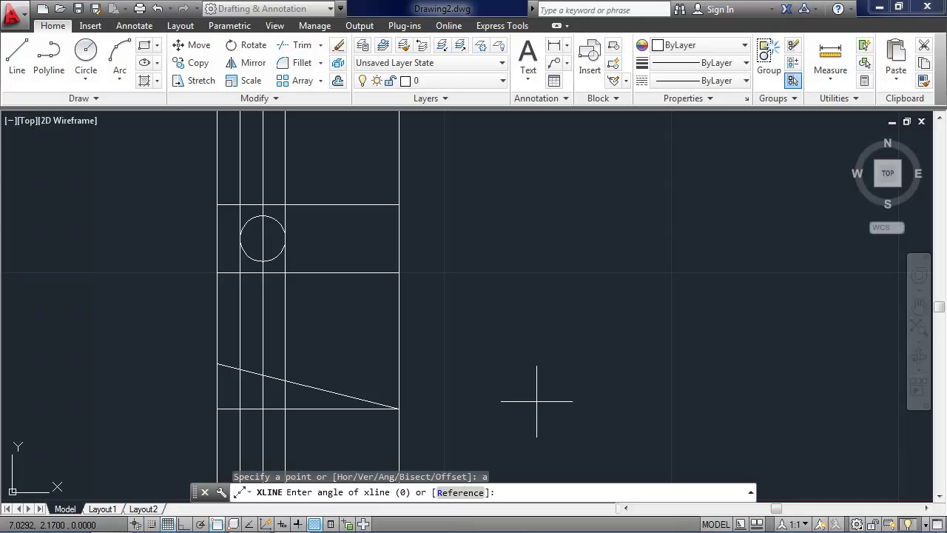
pyautogui.write('45')
pyautogui.press('Return')
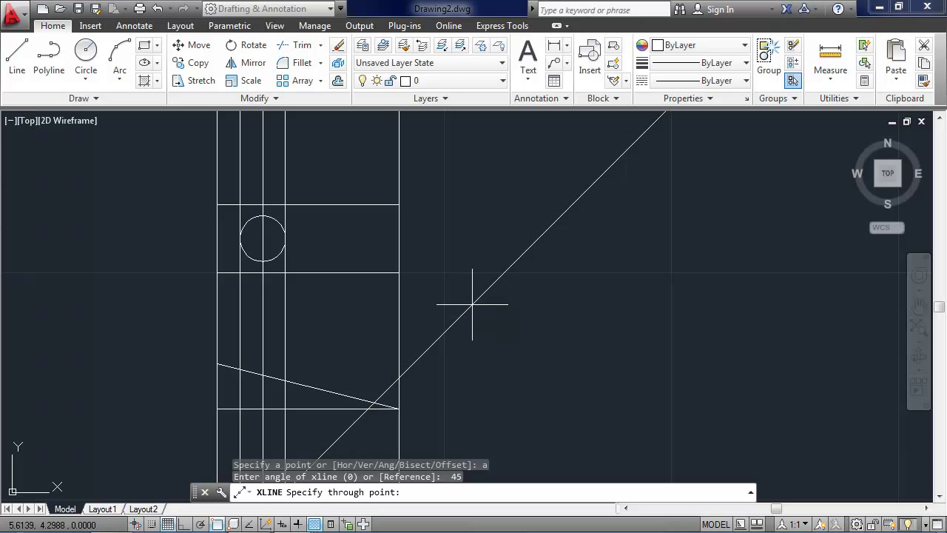
pyautogui.click(152, 524)
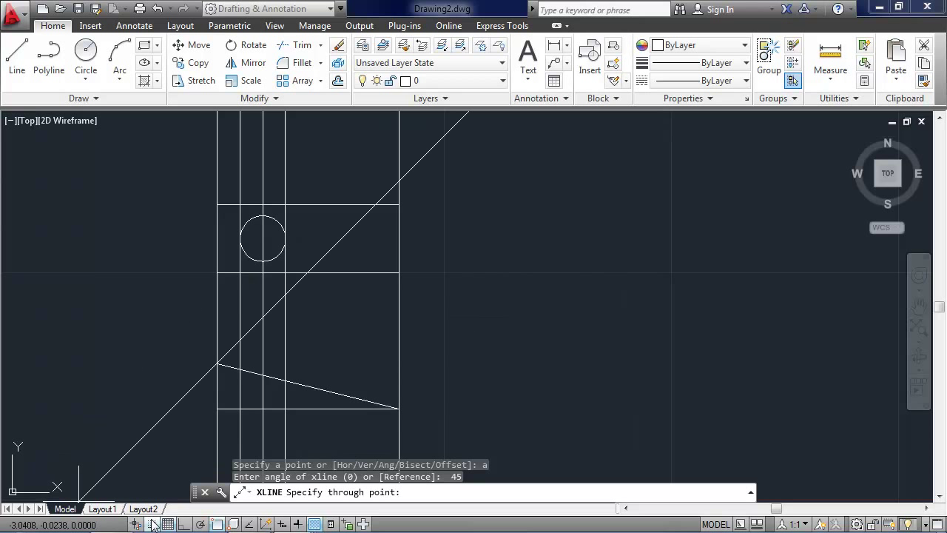
pyautogui.click(216, 524)
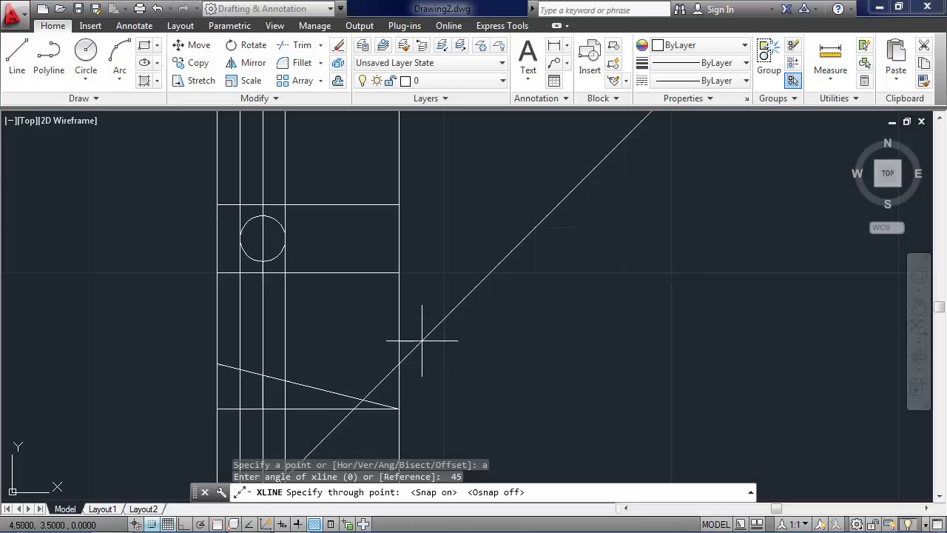
pyautogui.click(490, 272)
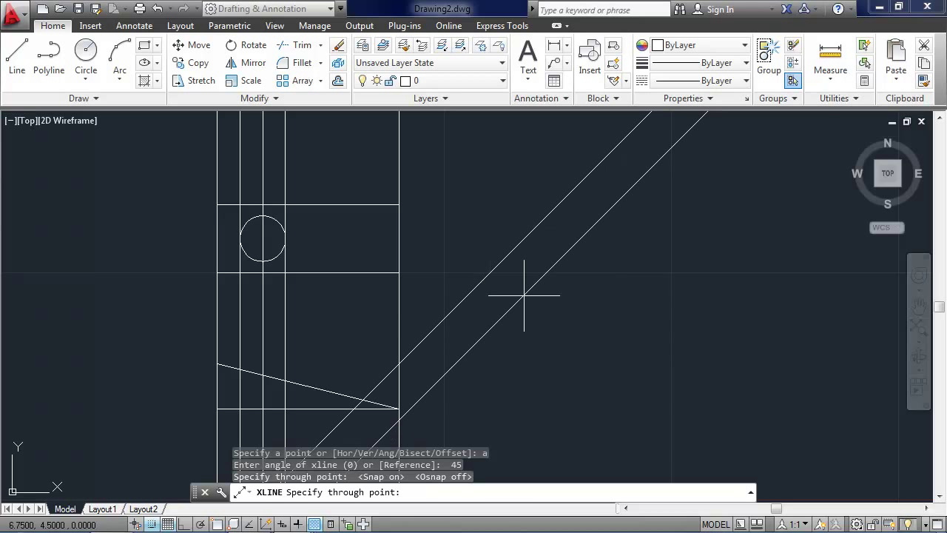
pyautogui.press('Return')
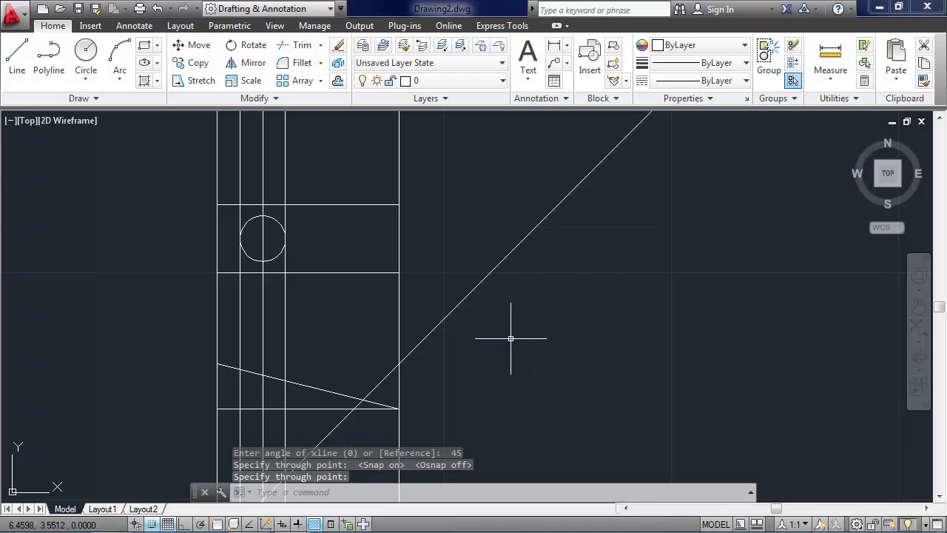
# Step: Add horizontal construction lines through the top view at Y 5, 5.25, 5.75, 6.25 and 6.5, and through the front view at Y 3 and 2
pyautogui.write('xl')
pyautogui.press('Return')
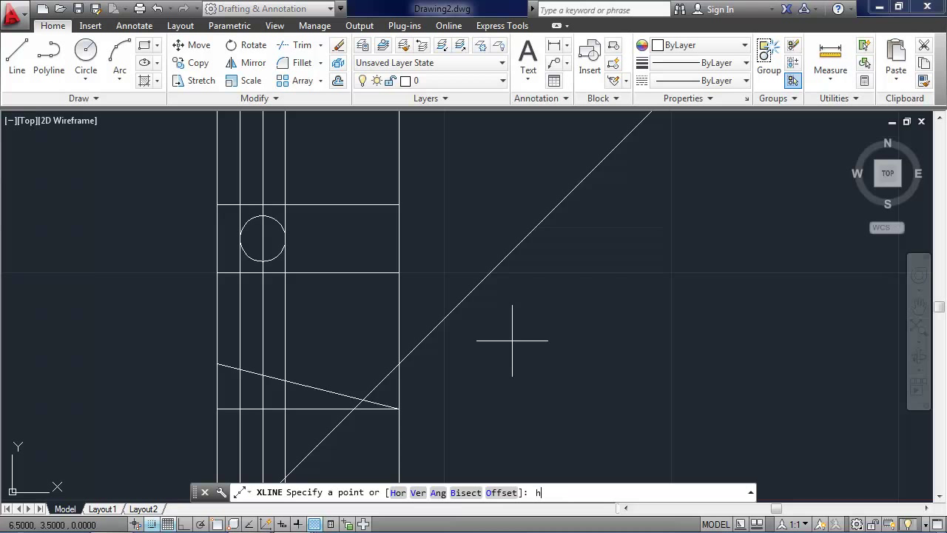
pyautogui.write('h')
pyautogui.press('Return')
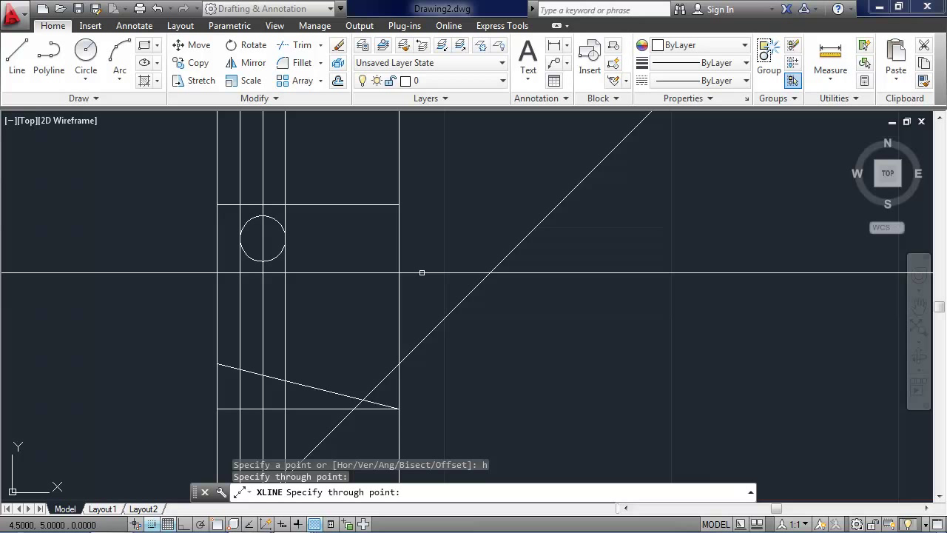
pyautogui.click(422, 262)
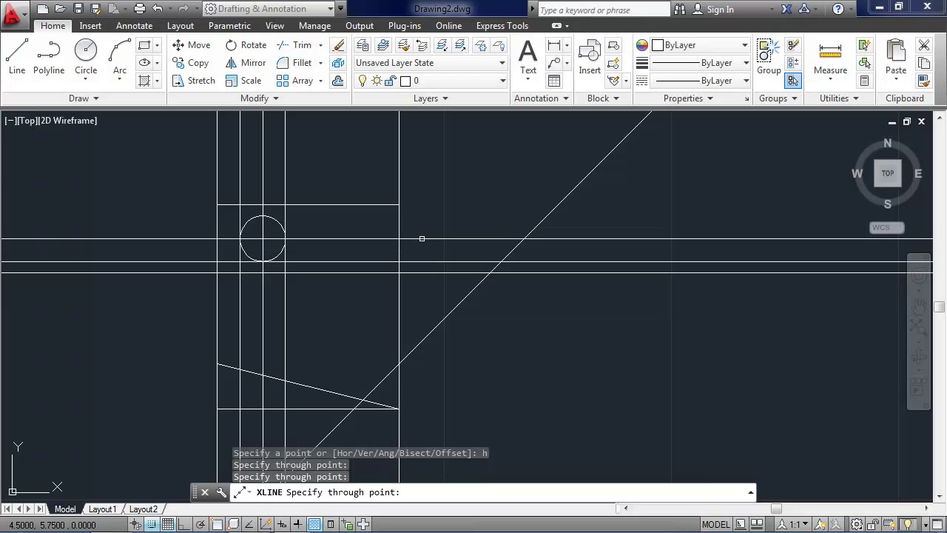
pyautogui.click(422, 238)
pyautogui.click(422, 216)
pyautogui.click(411, 204)
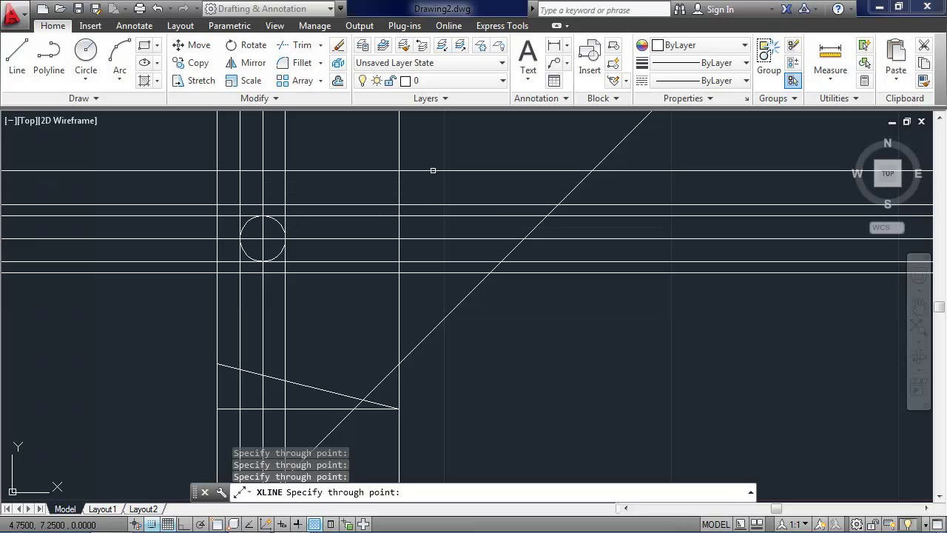
pyautogui.click(331, 364)
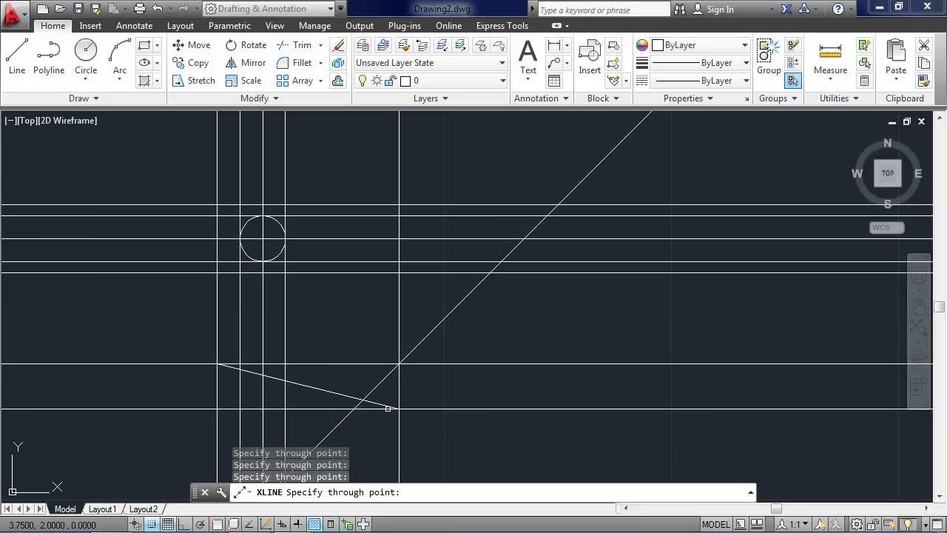
pyautogui.click(365, 408)
# Step: Switch from grid snap to object snap and add horizontal construction lines where the hole's left, centre and right lines meet the slope
pyautogui.click(152, 524)
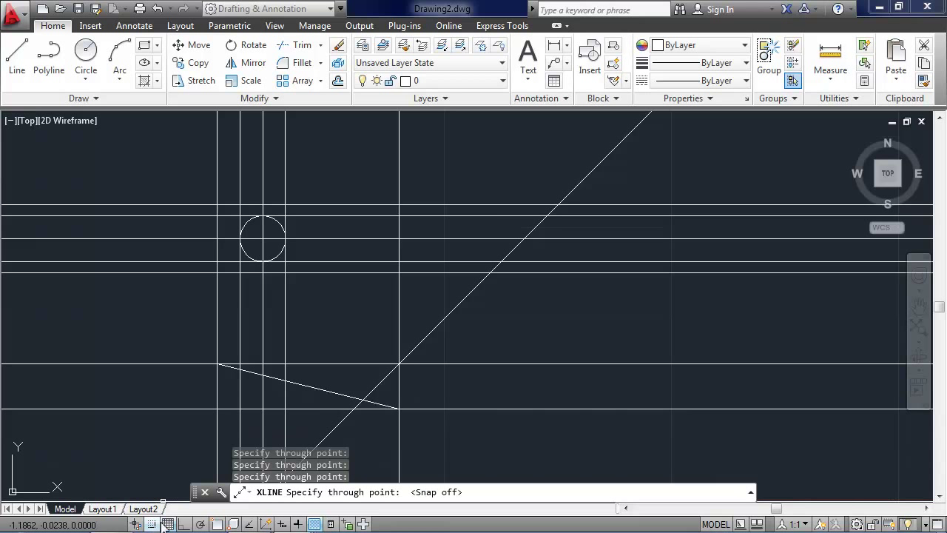
pyautogui.click(217, 524)
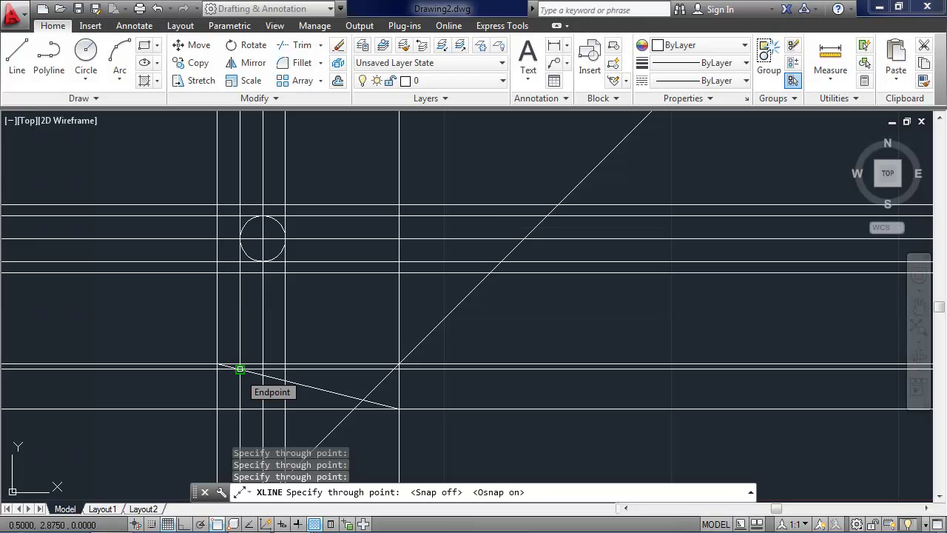
pyautogui.click(239, 368)
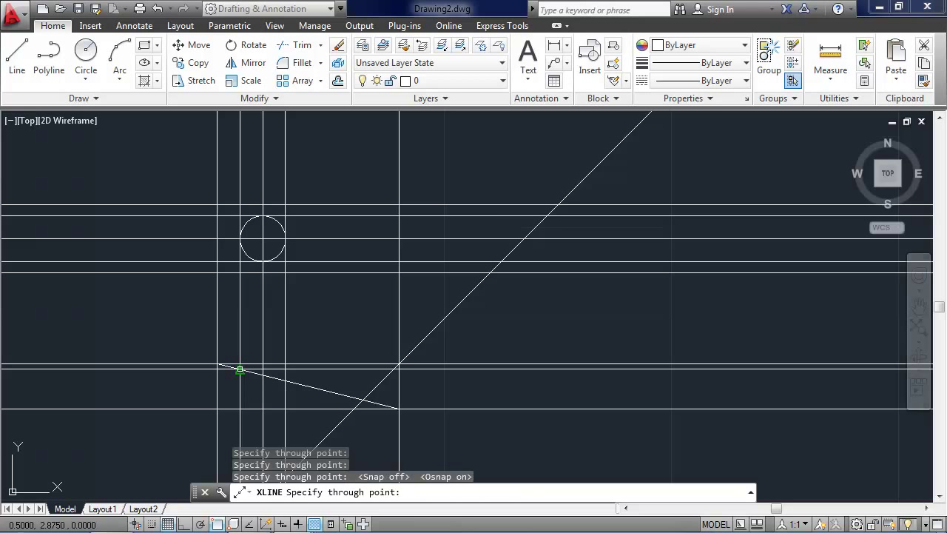
pyautogui.click(263, 375)
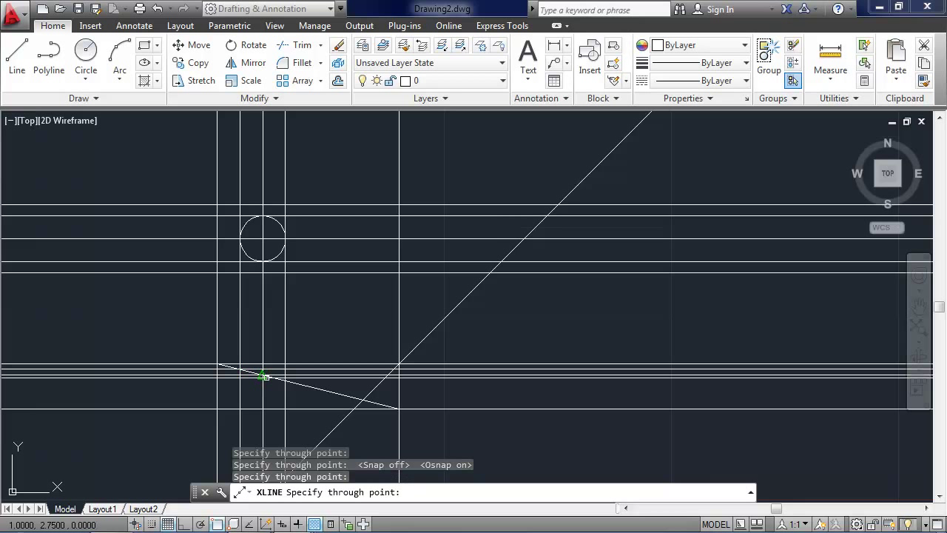
pyautogui.click(285, 380)
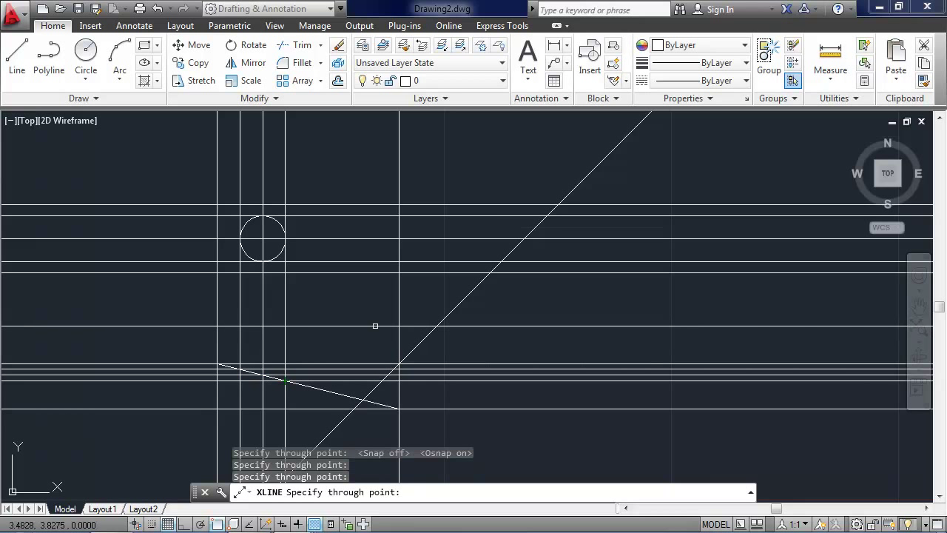
pyautogui.press('Return')
# Step: Add vertical construction lines where the top view's five horizontal construction lines cross the 45-degree line
pyautogui.write('xline')
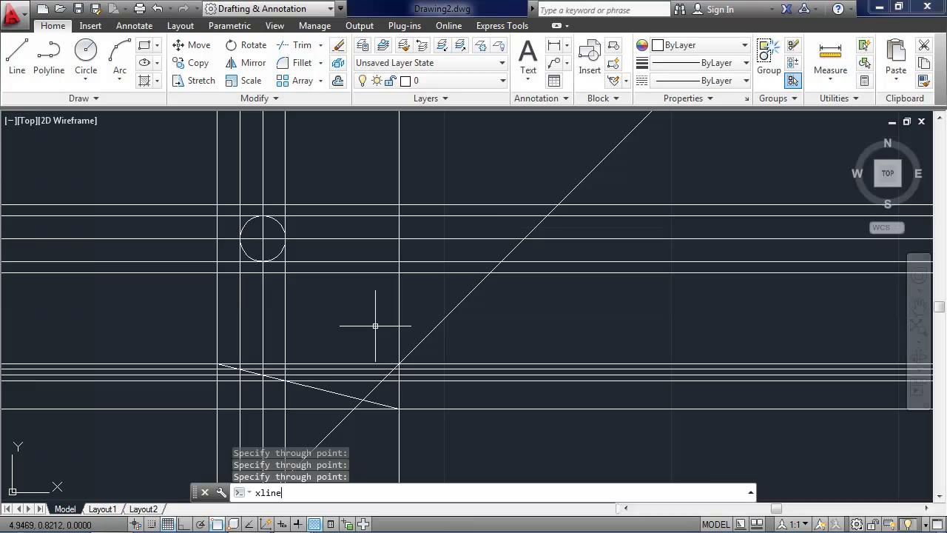
pyautogui.press('Return')
pyautogui.write('v')
pyautogui.press('Return')
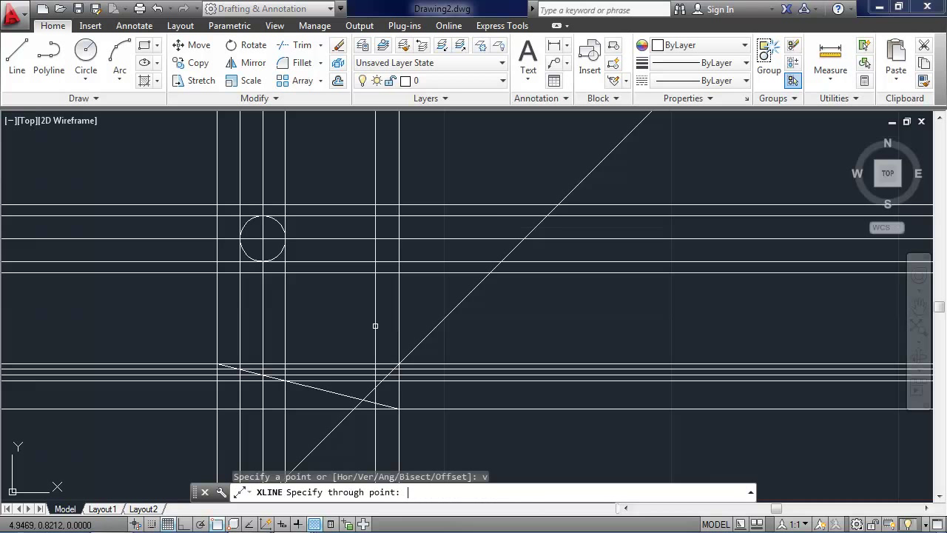
pyautogui.click(490, 273)
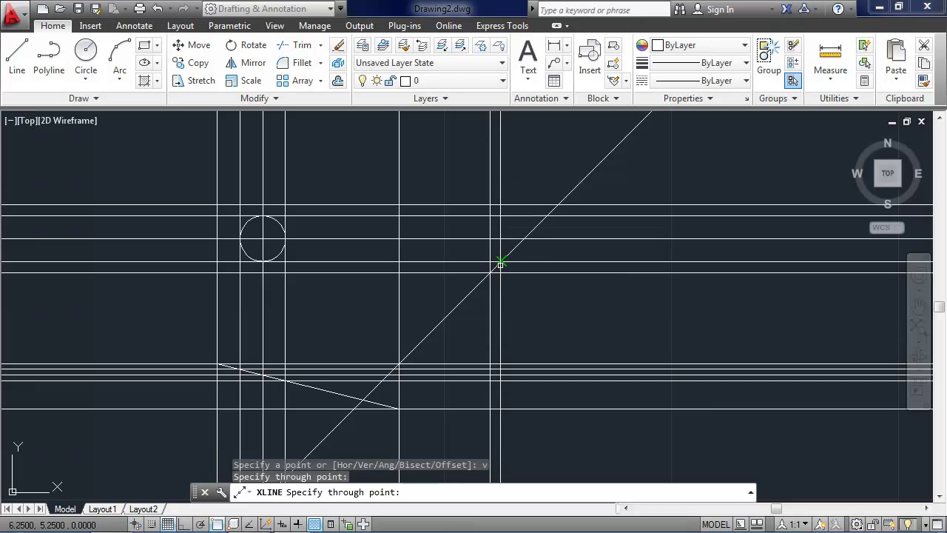
pyautogui.click(501, 261)
pyautogui.click(524, 238)
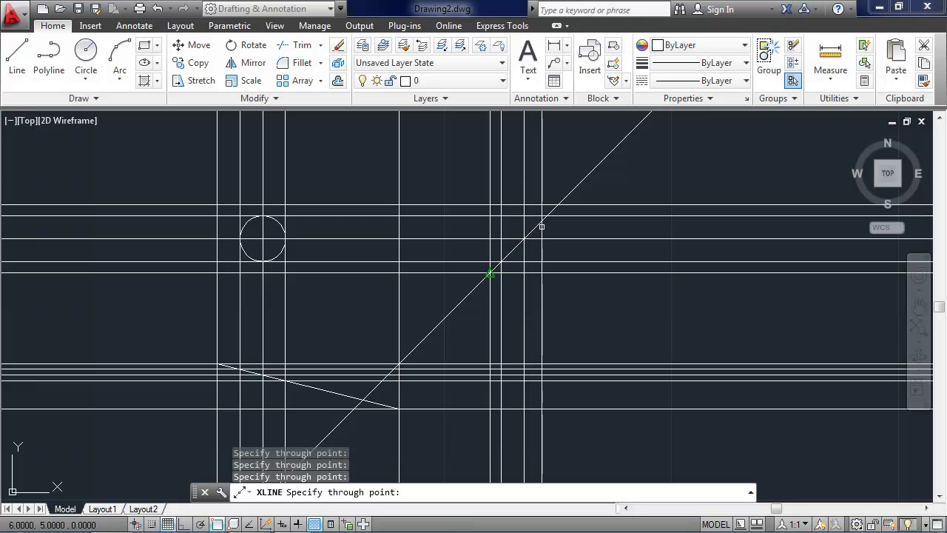
pyautogui.click(546, 216)
pyautogui.click(558, 205)
pyautogui.press('Return')
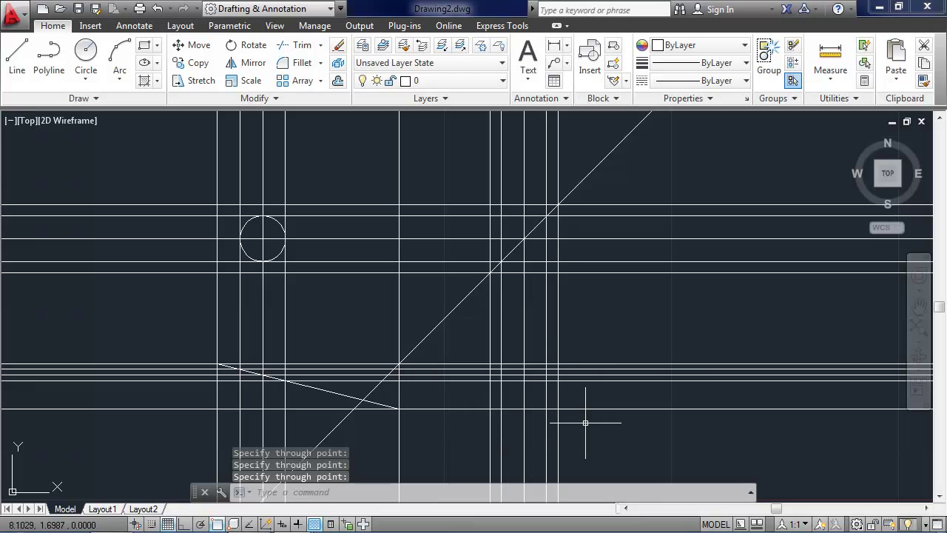
# Step: Draw the side view's rectangular outline on the construction line intersections, from X 6 to 7.5 and Y 2 to 3
pyautogui.click(17, 56)
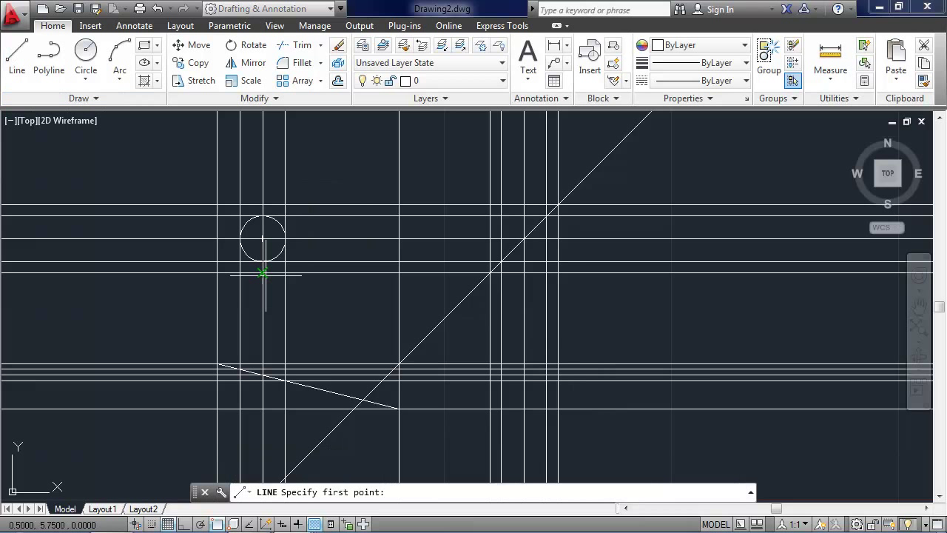
pyautogui.click(491, 408)
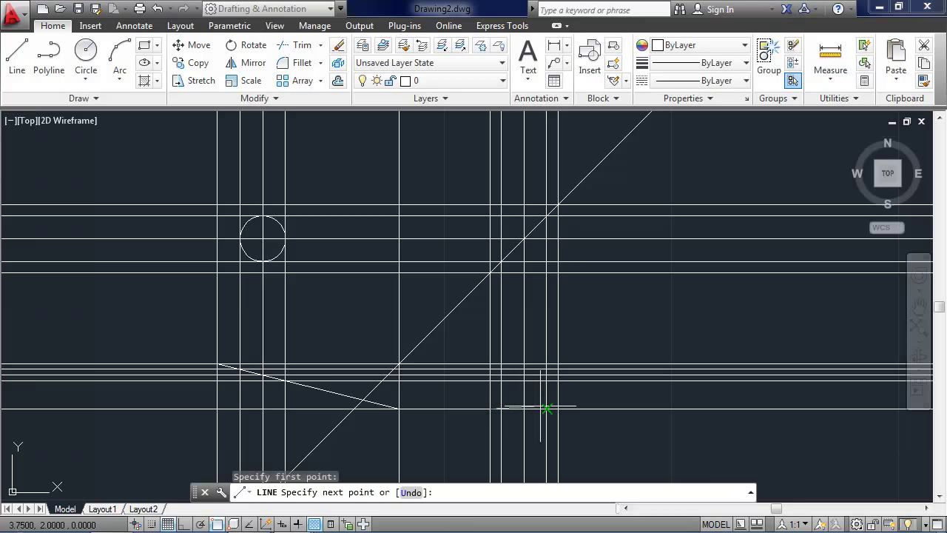
pyautogui.click(558, 408)
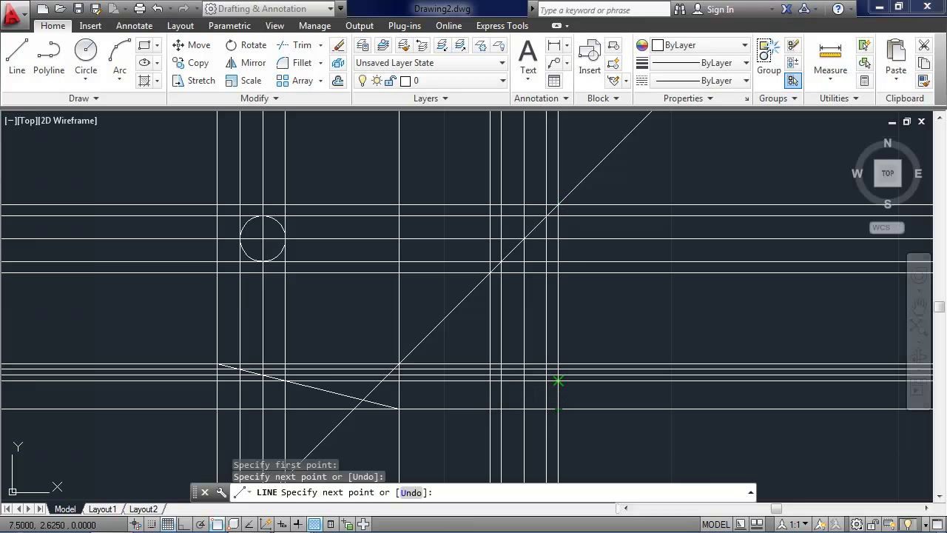
pyautogui.click(558, 362)
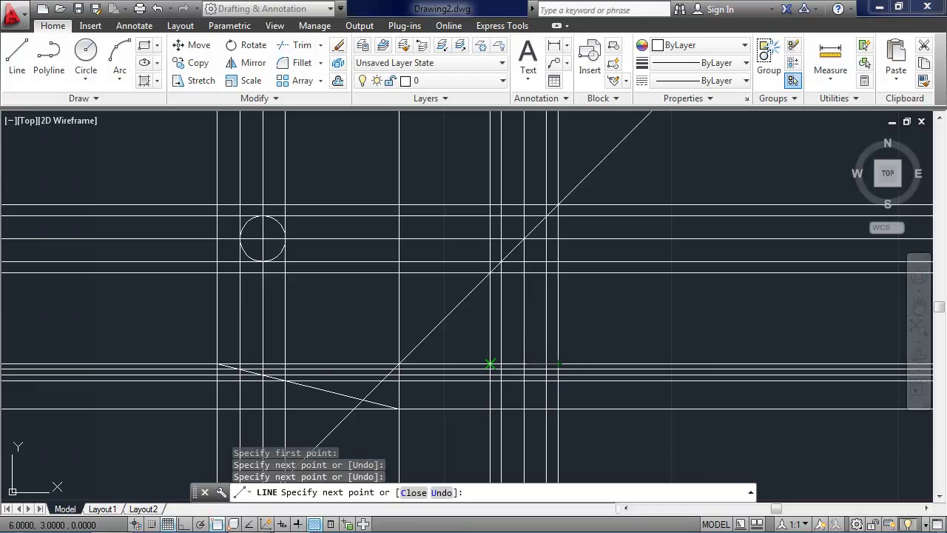
pyautogui.click(490, 363)
pyautogui.click(490, 409)
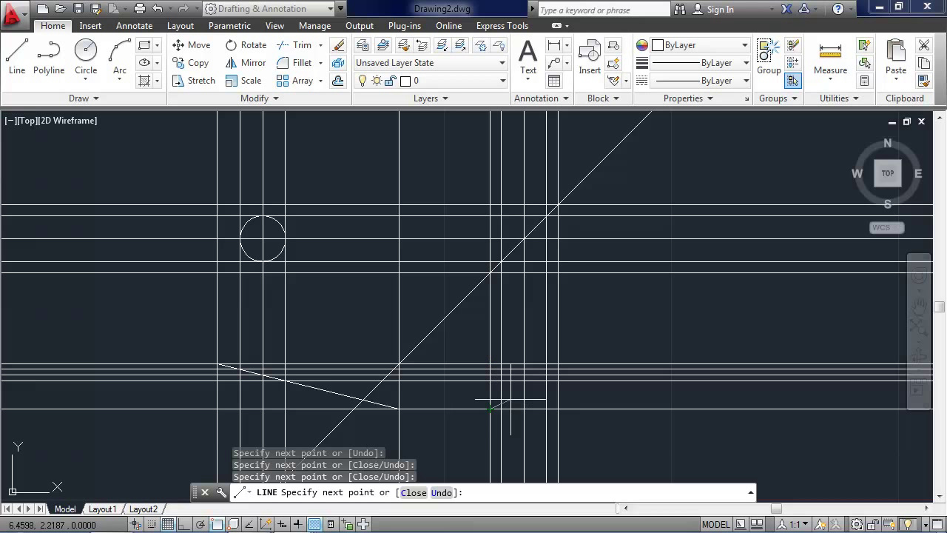
pyautogui.press('Return')
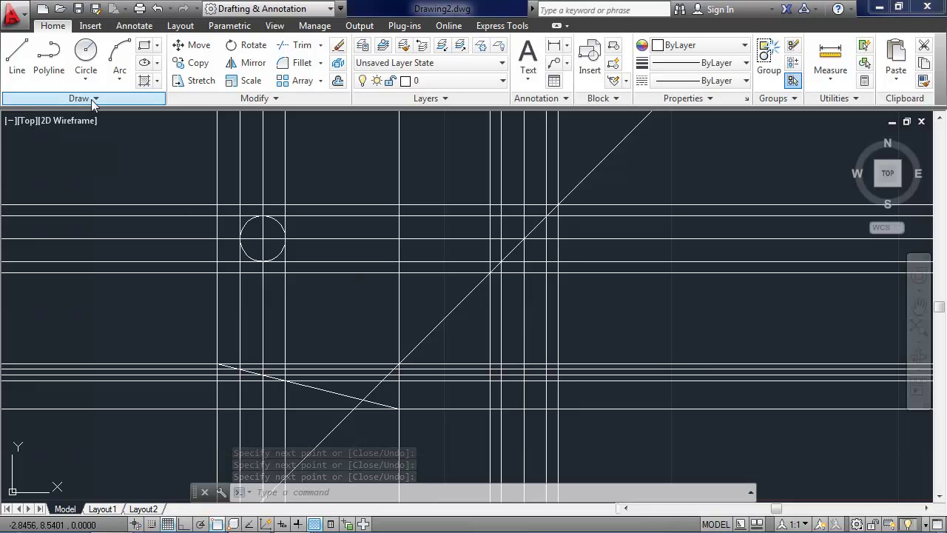
# Step: Draw the hole's ellipse in the side view by Axis, End, starting at 6.25,2.75, spanning the hole's projected width, with its height reaching 6.75,2.875
pyautogui.click(158, 66)
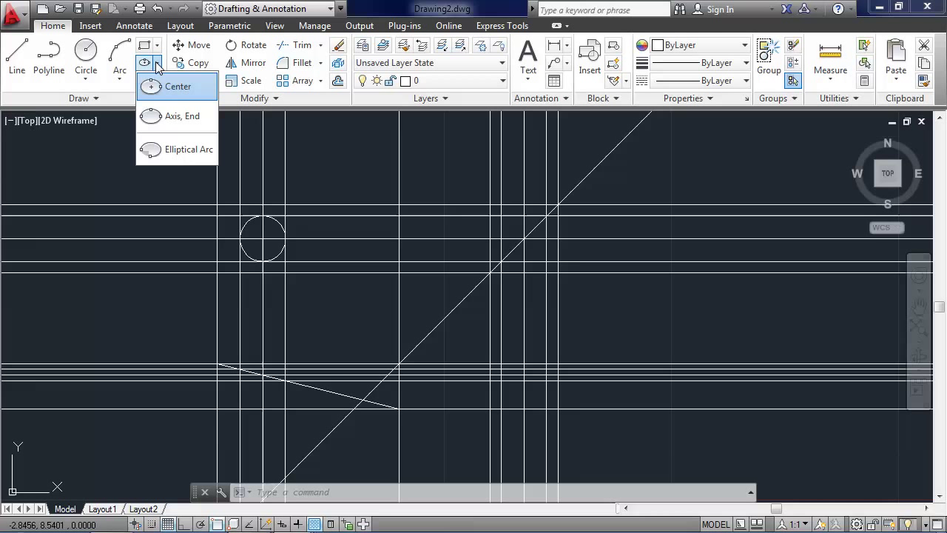
pyautogui.click(172, 117)
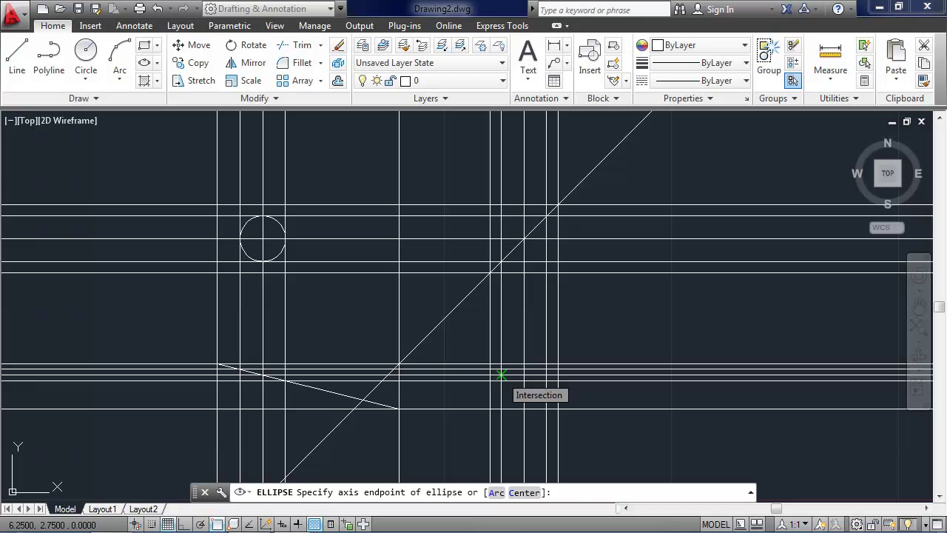
pyautogui.click(502, 376)
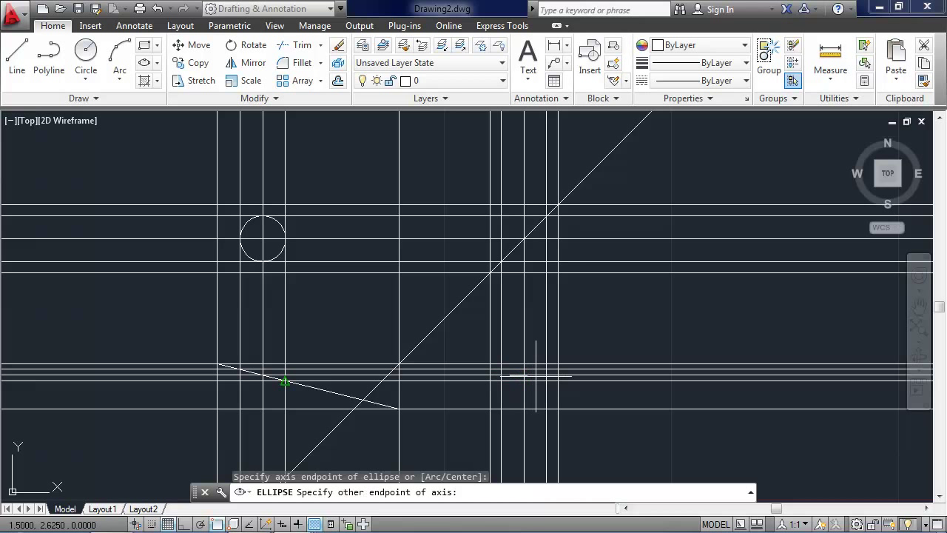
pyautogui.click(548, 375)
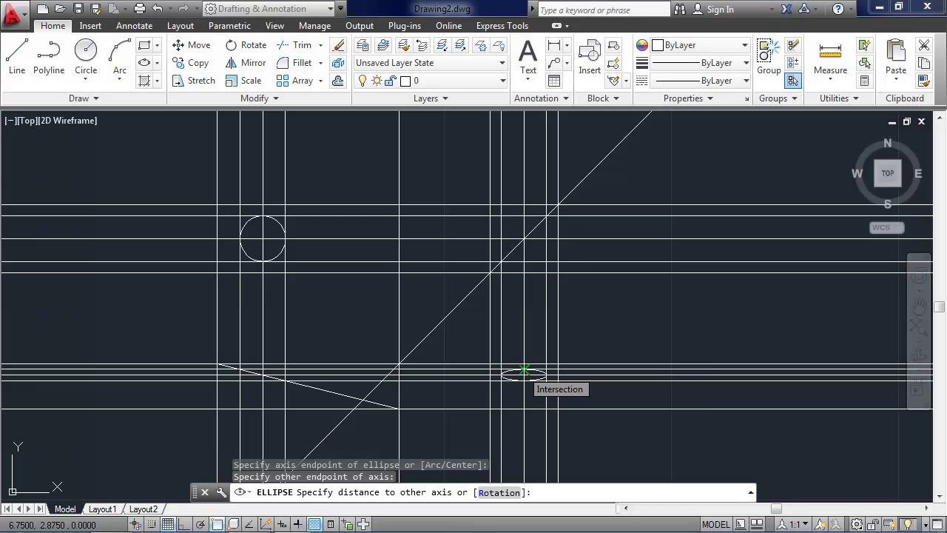
pyautogui.click(524, 368)
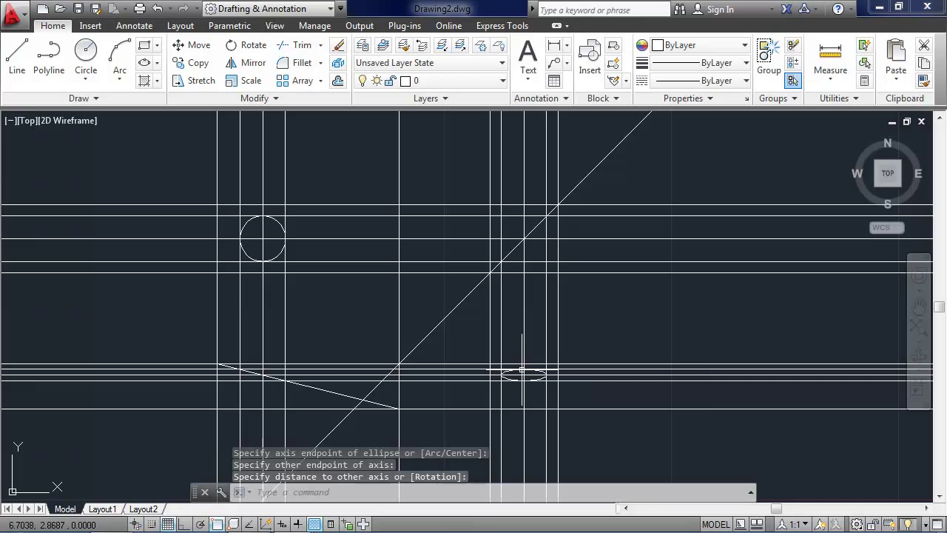
# Step: Erase all vertical, 45-degree and horizontal construction lines, keeping only the geometry of the three views
pyautogui.click(626, 299)
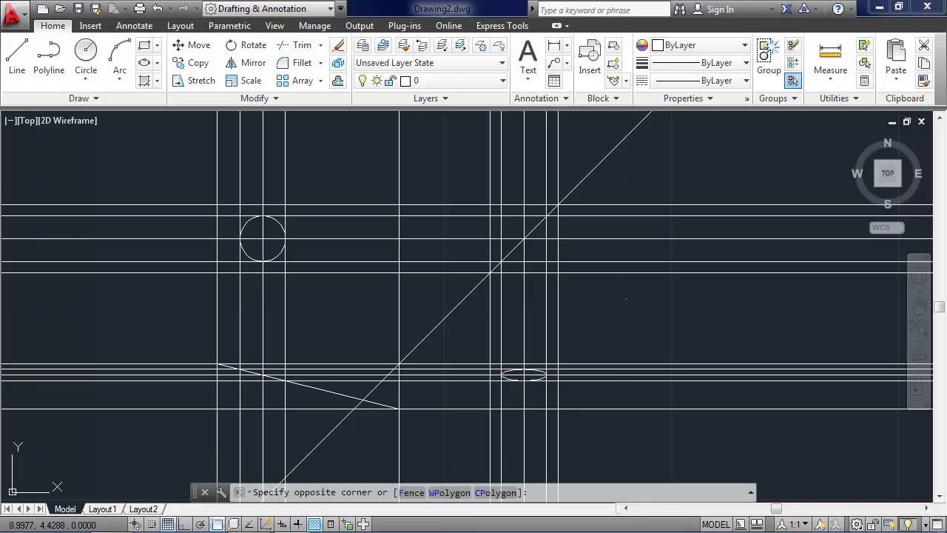
pyautogui.click(127, 324)
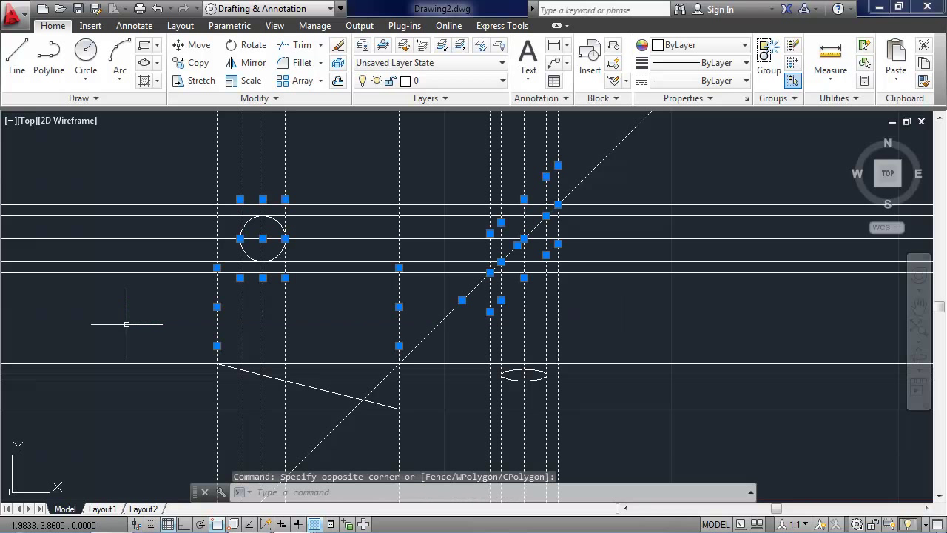
pyautogui.press('Delete')
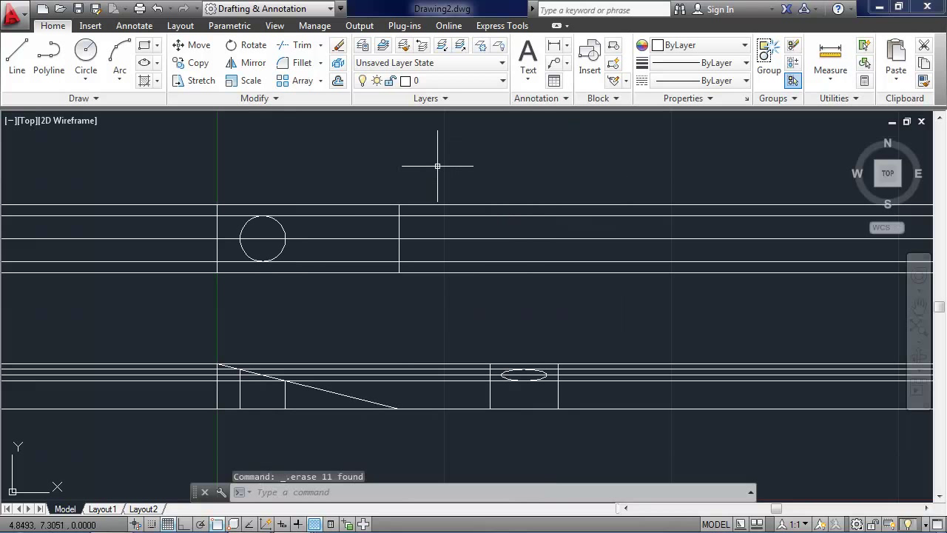
pyautogui.click(473, 148)
pyautogui.click(447, 474)
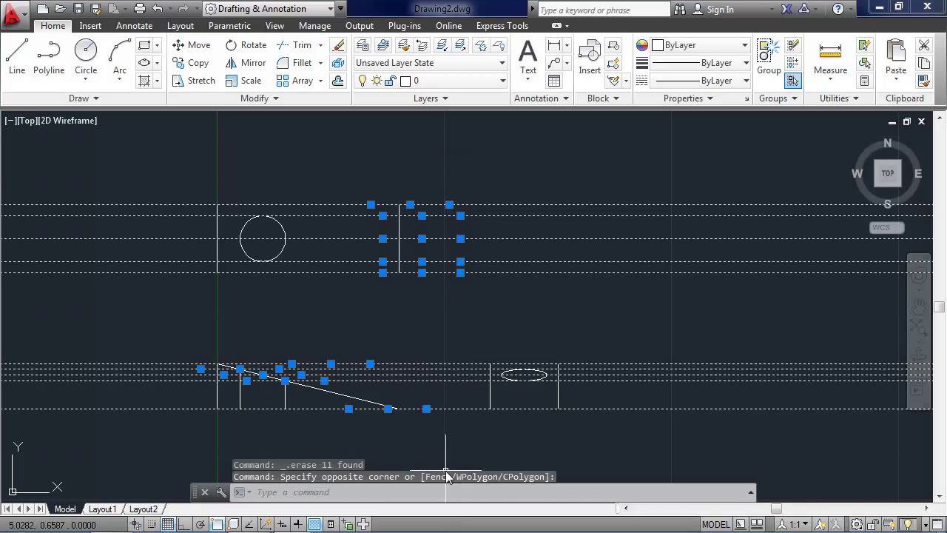
pyautogui.press('Delete')
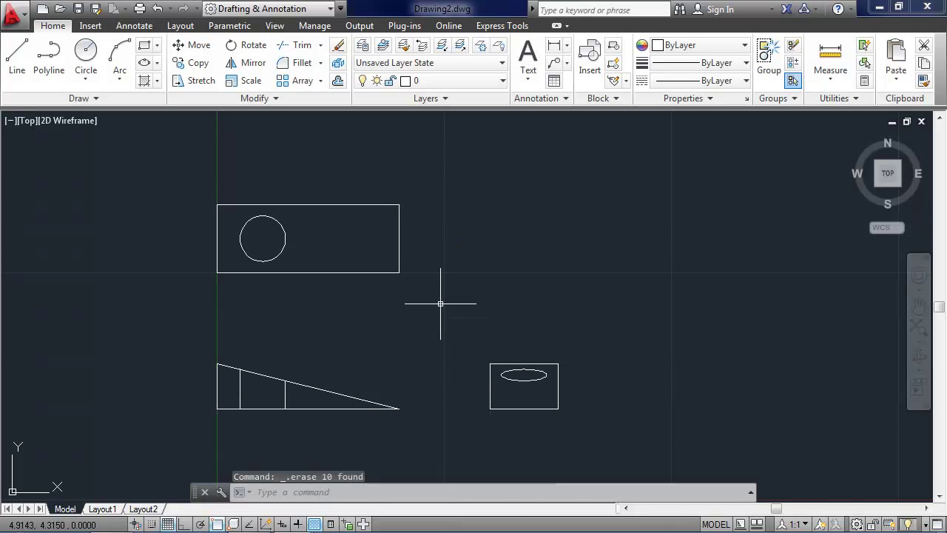